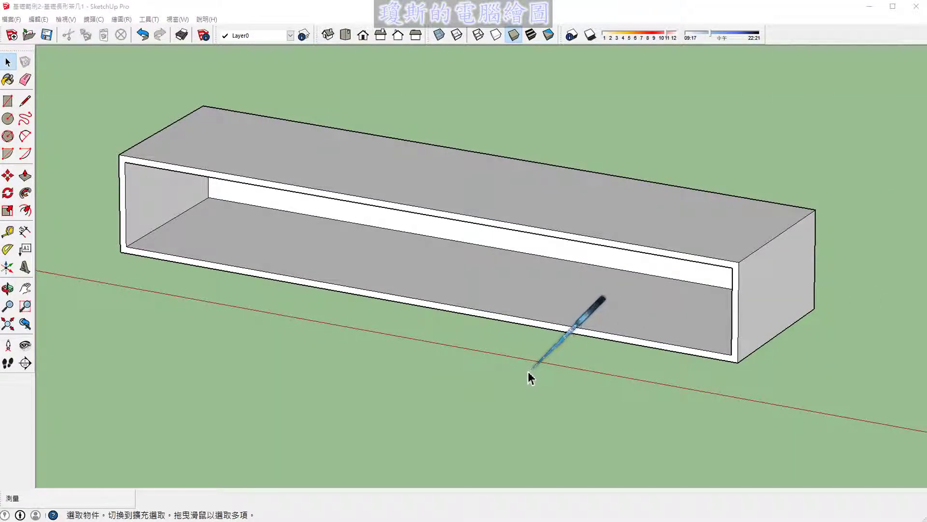
Step: Sketch on-screen notes marking where the two divider panels will stand inside the box
middle_drag(530, 376, 563, 297)
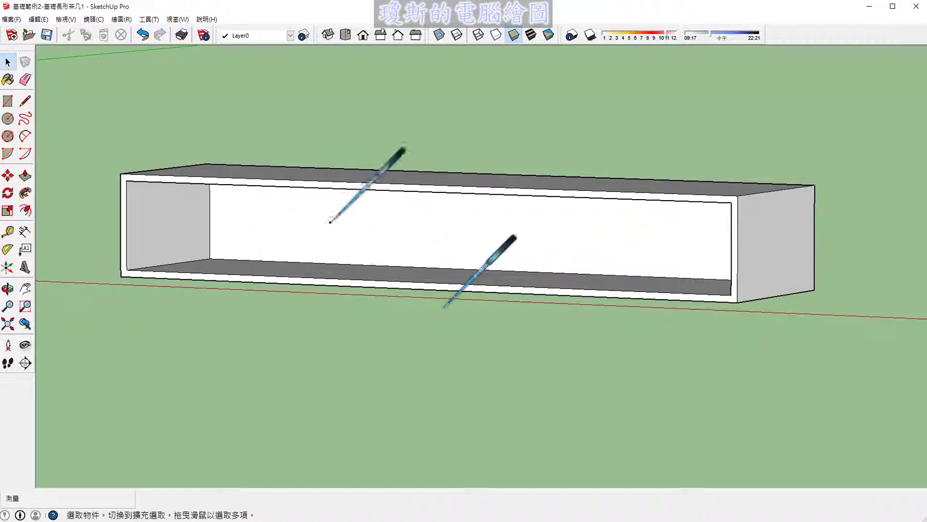
mouse_move(334, 198)
mouse_down()
mouse_move(333, 270)
mouse_move(347, 232)
mouse_move(348, 261)
mouse_move(337, 263)
mouse_move(334, 194)
mouse_move(321, 223)
mouse_move(283, 242)
mouse_move(302, 244)
mouse_up()
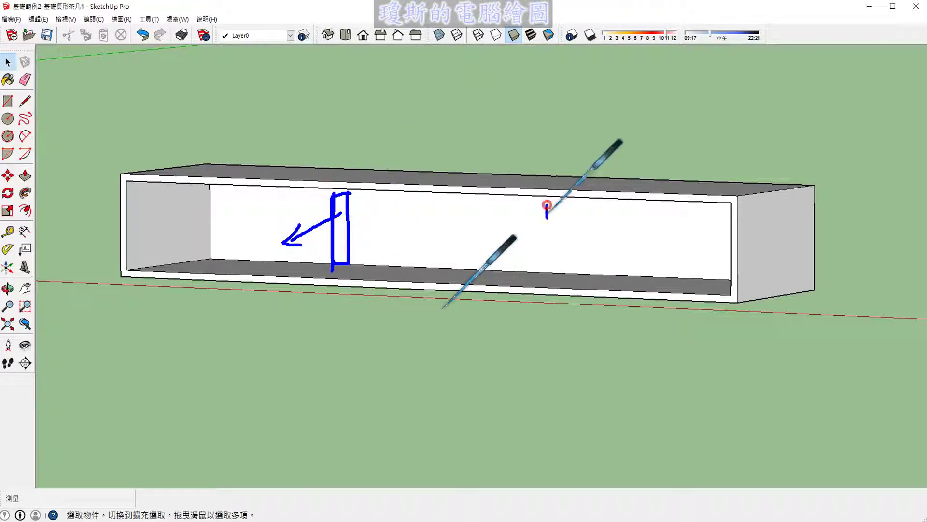
mouse_move(547, 206)
mouse_down()
mouse_move(547, 271)
mouse_move(565, 271)
mouse_move(544, 201)
mouse_up()
mouse_move(517, 268)
mouse_down()
mouse_move(558, 239)
mouse_move(537, 274)
mouse_up()
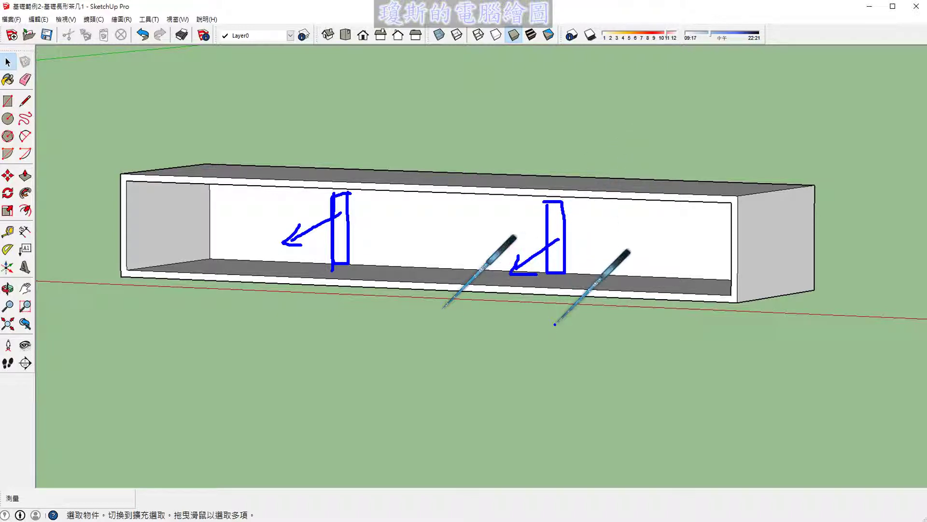
key(Escape)
middle_drag(499, 269, 399, 313)
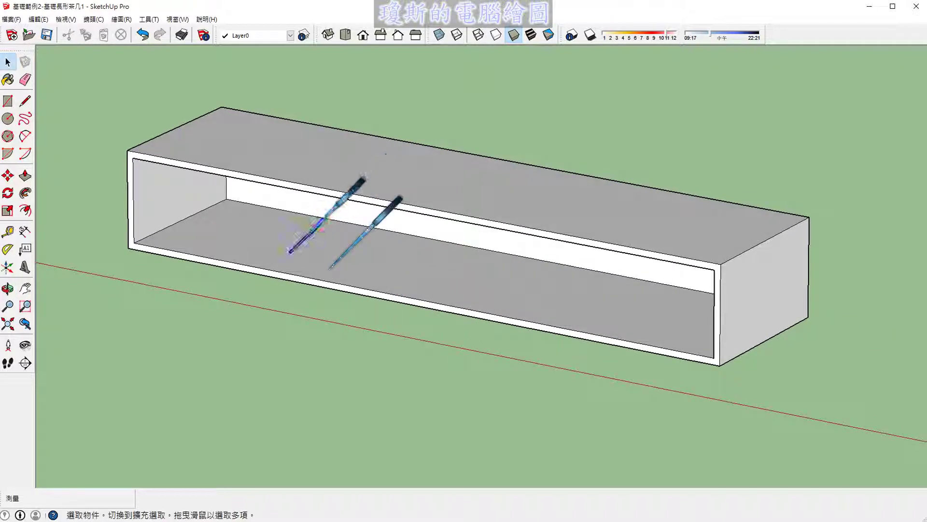
mouse_move(290, 250)
mouse_down()
mouse_move(324, 220)
mouse_move(302, 191)
mouse_move(319, 205)
mouse_up()
mouse_move(555, 266)
mouse_down()
mouse_move(528, 306)
mouse_move(565, 266)
mouse_move(530, 262)
mouse_move(541, 235)
mouse_up()
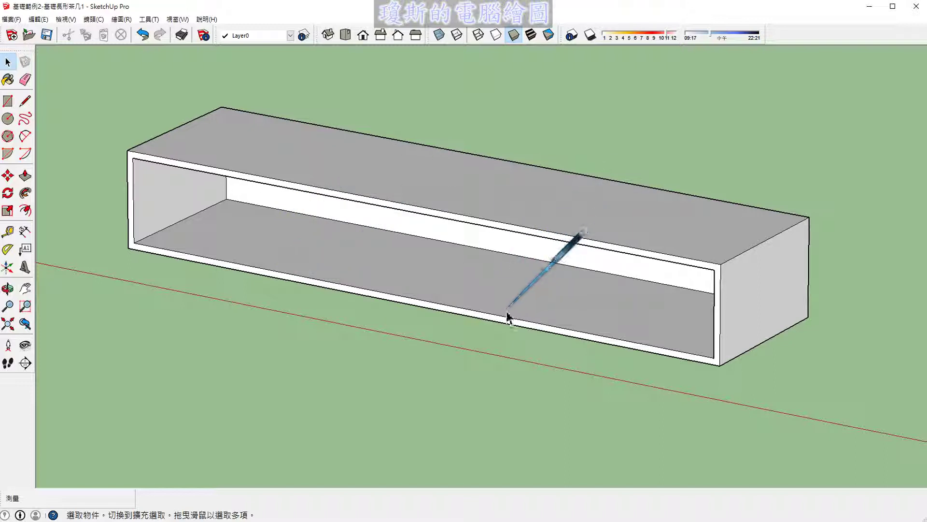
mouse_move(511, 311)
middle_down()
mouse_move(420, 263)
mouse_move(559, 296)
mouse_move(556, 333)
middle_up()
Step: Select the entire open box with a crossing window and orbit to check it
key(space)
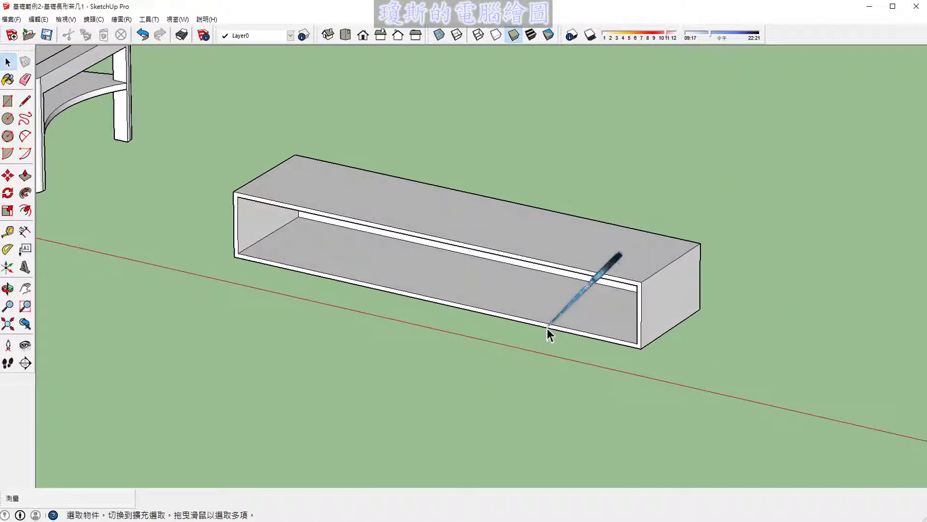
scroll(551, 331, down, 2)
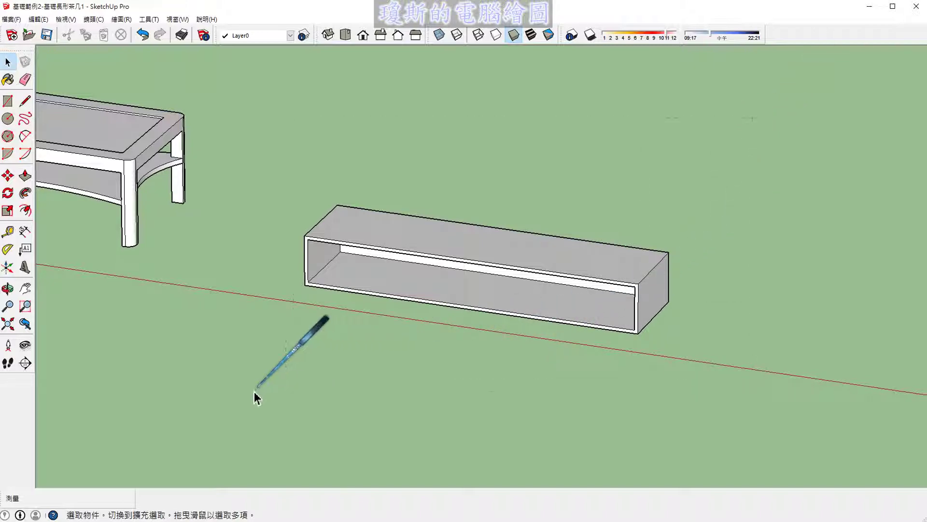
drag(254, 392, 254, 391)
mouse_move(254, 391)
middle_down()
mouse_move(420, 349)
mouse_move(411, 335)
middle_up()
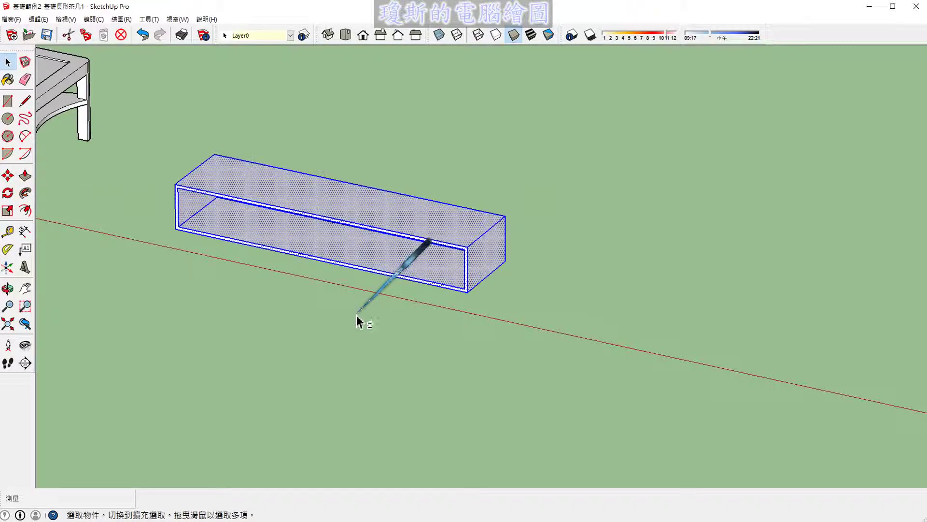
mouse_move(362, 265)
middle_down()
mouse_move(445, 356)
mouse_move(529, 322)
middle_up()
drag(680, 137, 188, 383)
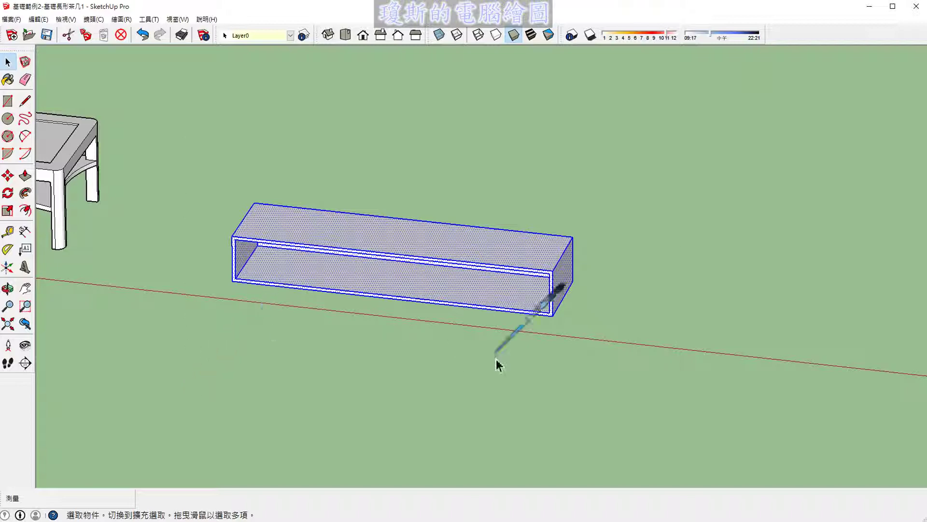
mouse_move(497, 362)
middle_down()
mouse_move(434, 375)
mouse_move(471, 367)
mouse_move(443, 353)
middle_up()
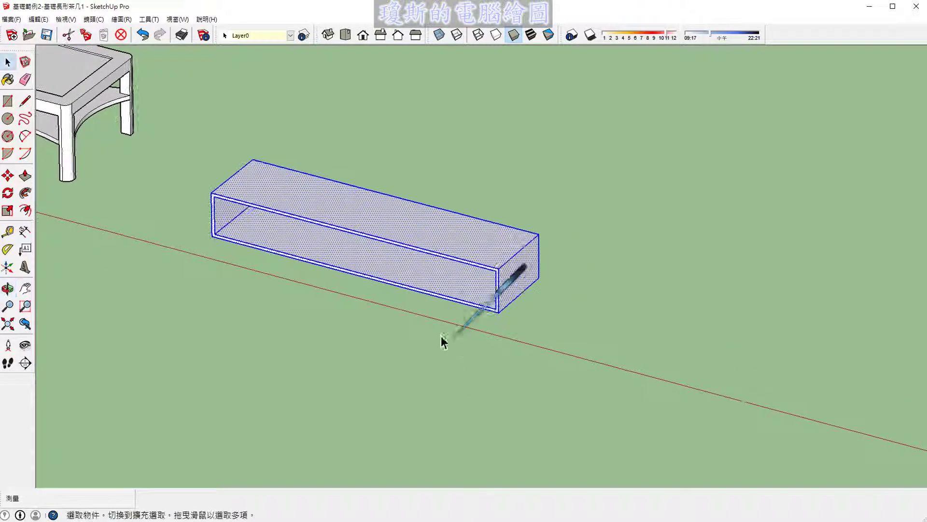
Step: Copy the hollow box 326.3 cm along the red axis, keeping the original in place
click(8, 176)
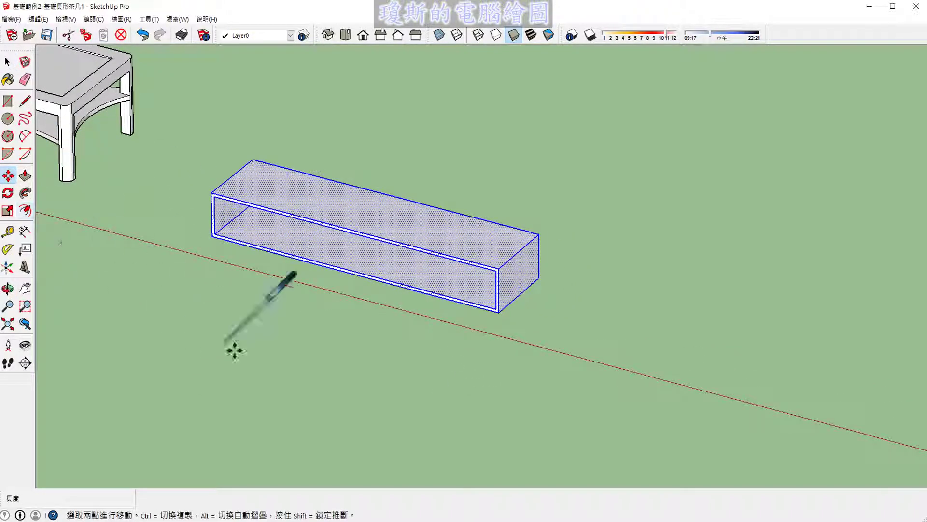
click(497, 313)
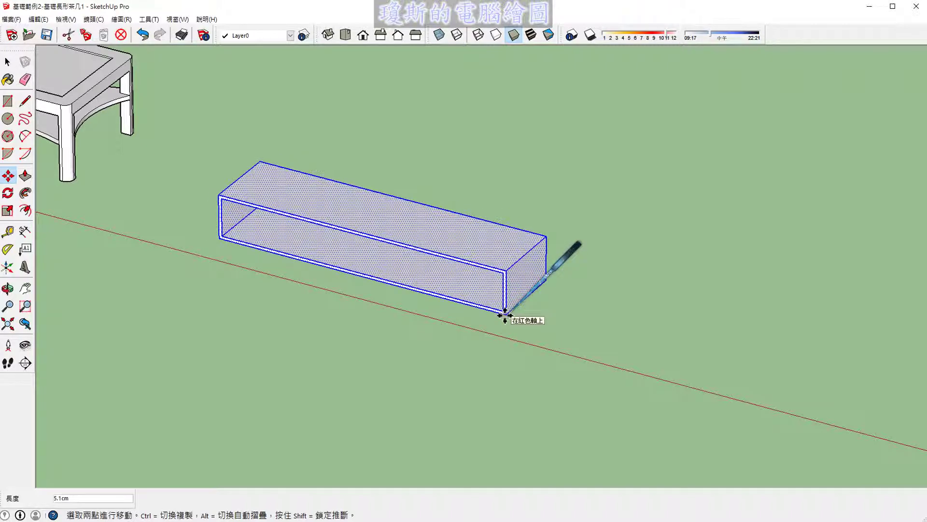
key(ctrl)
scroll(630, 348, up, 1)
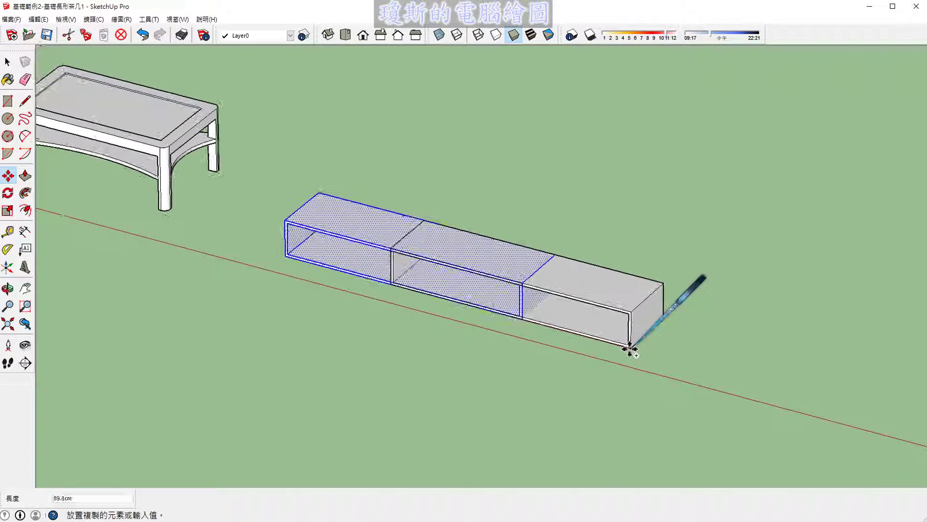
scroll(630, 348, down, 1)
scroll(630, 347, down, 1)
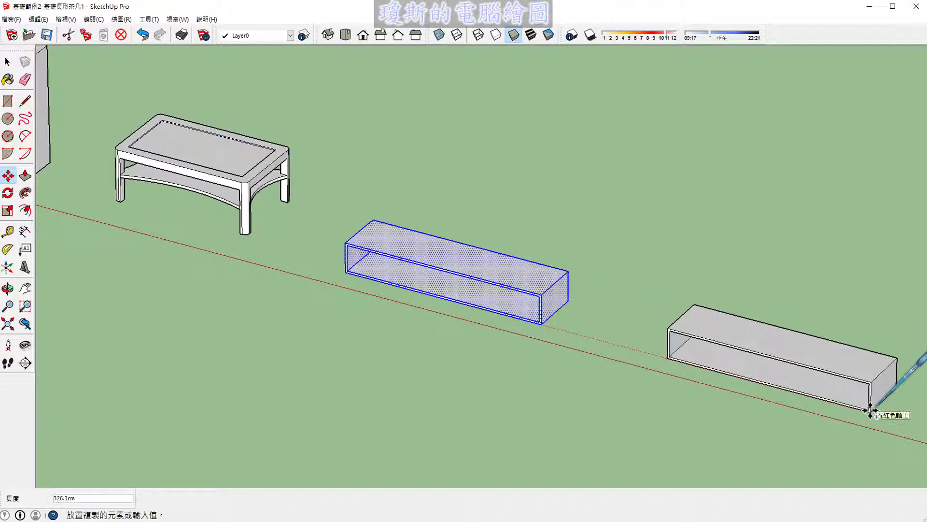
click(871, 410)
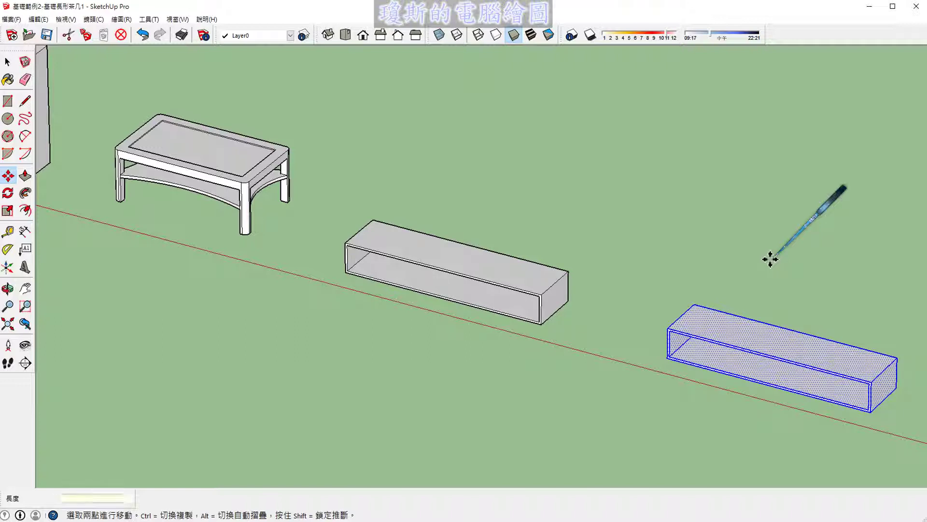
key(space)
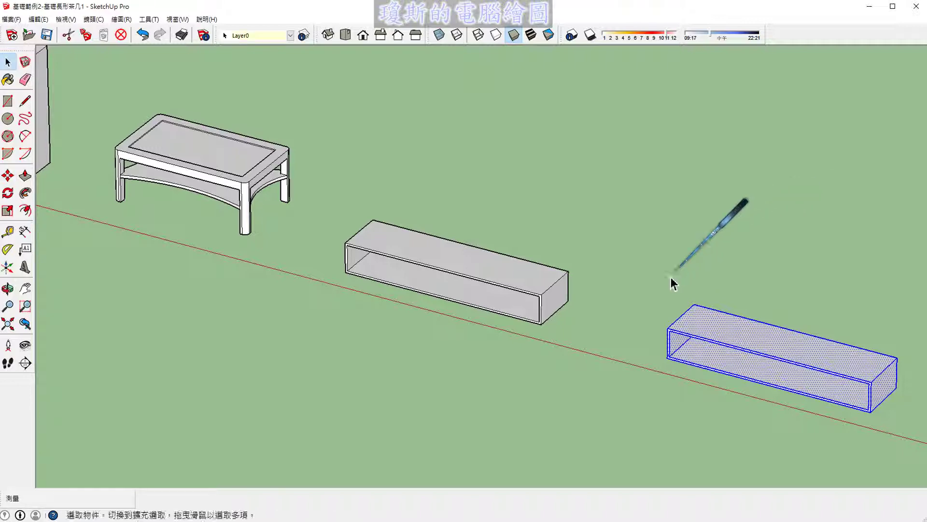
click(667, 287)
scroll(396, 284, up, 2)
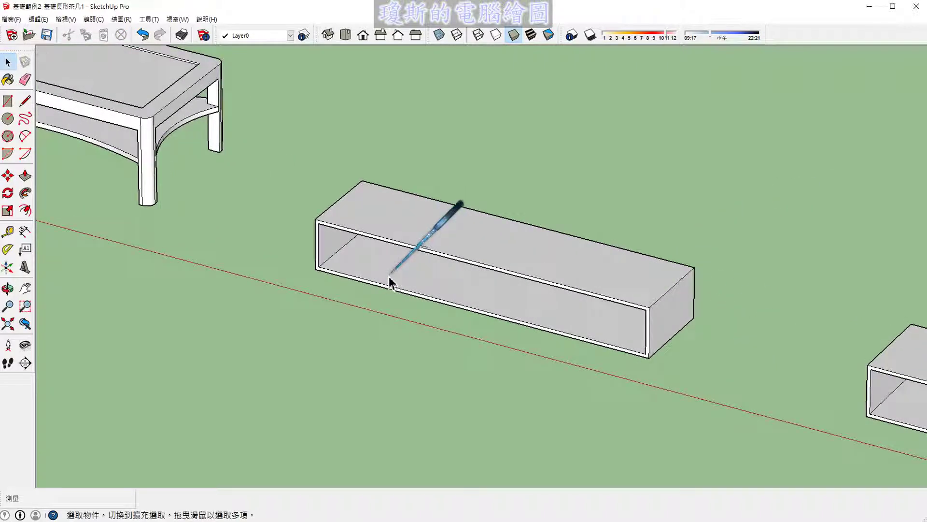
scroll(389, 282, up, 3)
scroll(412, 276, up, 2)
scroll(434, 290, up, 1)
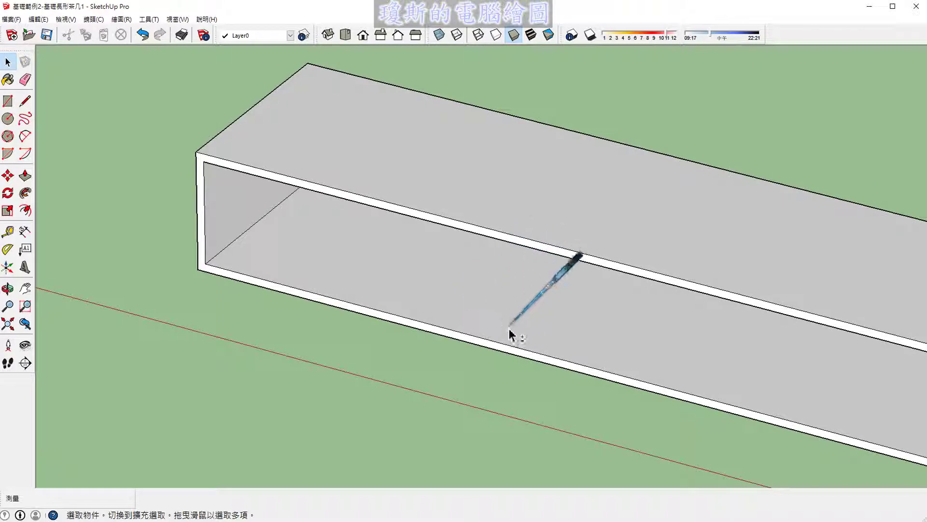
middle_drag(513, 335, 503, 220)
scroll(353, 180, up, 1)
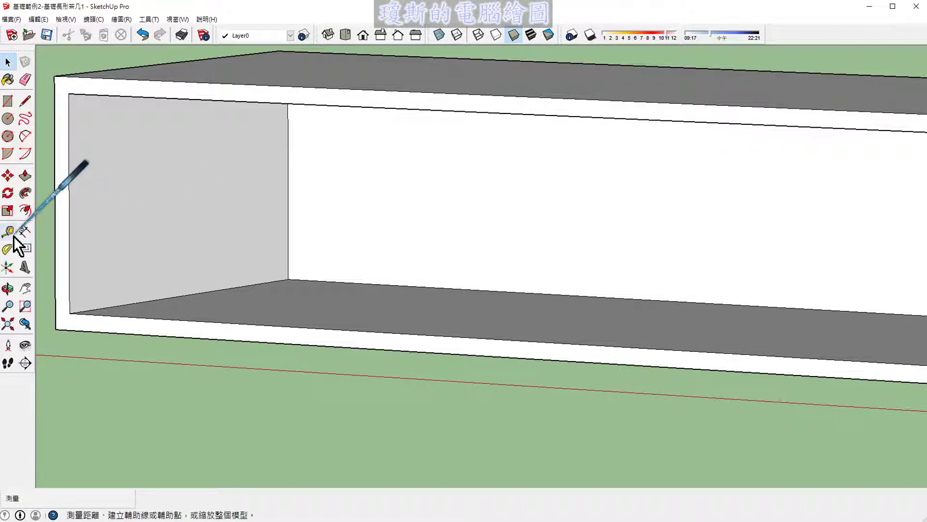
Step: Pull a guide 50 cm from the left inner wall, then a second guide 1.5 cm past it
mouse_move(155, 197)
mouse_down()
mouse_move(28, 224)
mouse_move(45, 243)
mouse_up()
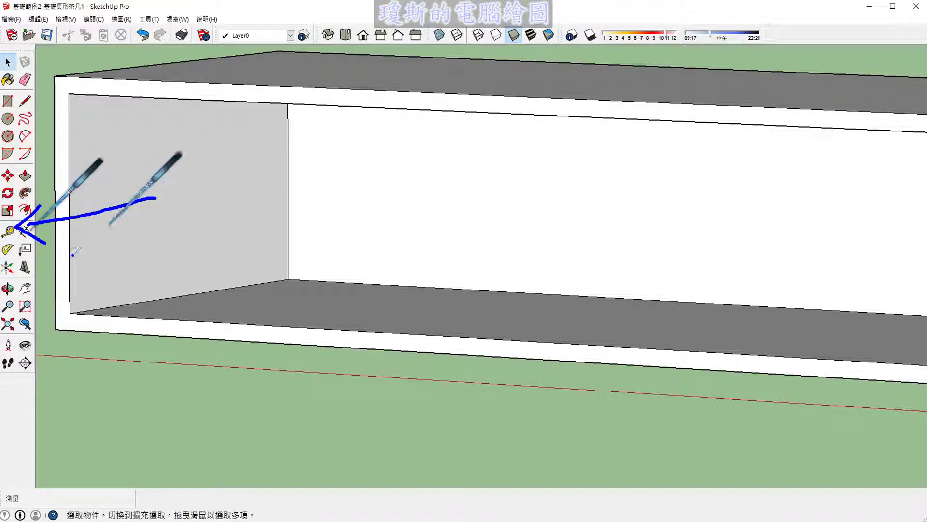
click(8, 231)
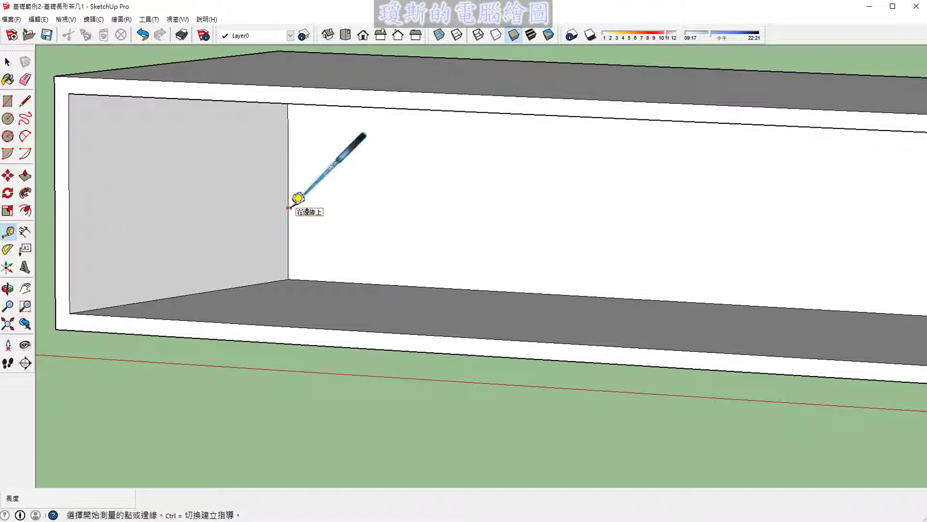
click(288, 208)
text(50)
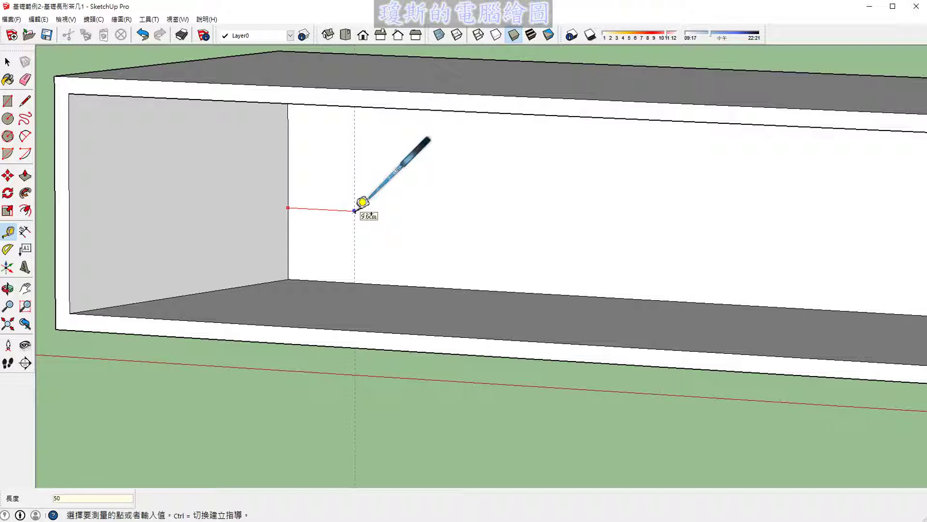
key(Return)
scroll(357, 213, down, 1)
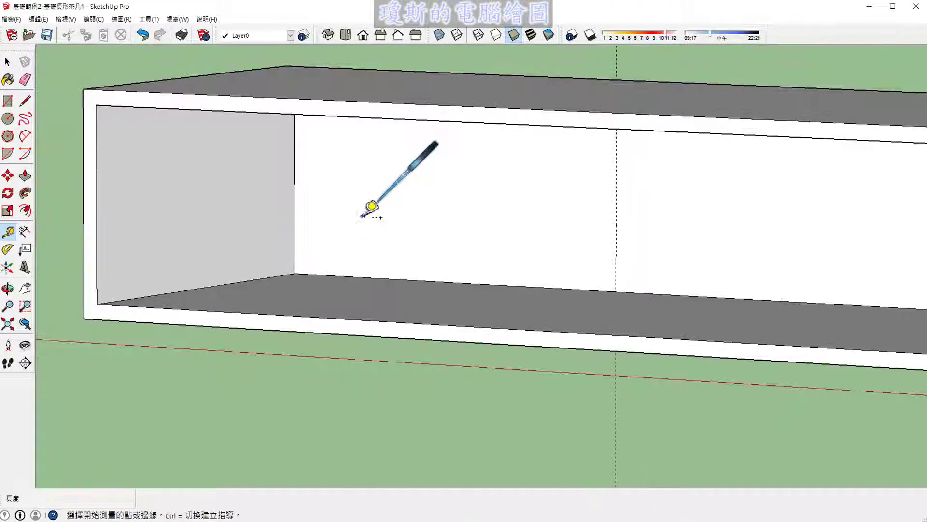
click(617, 222)
text(1.5)
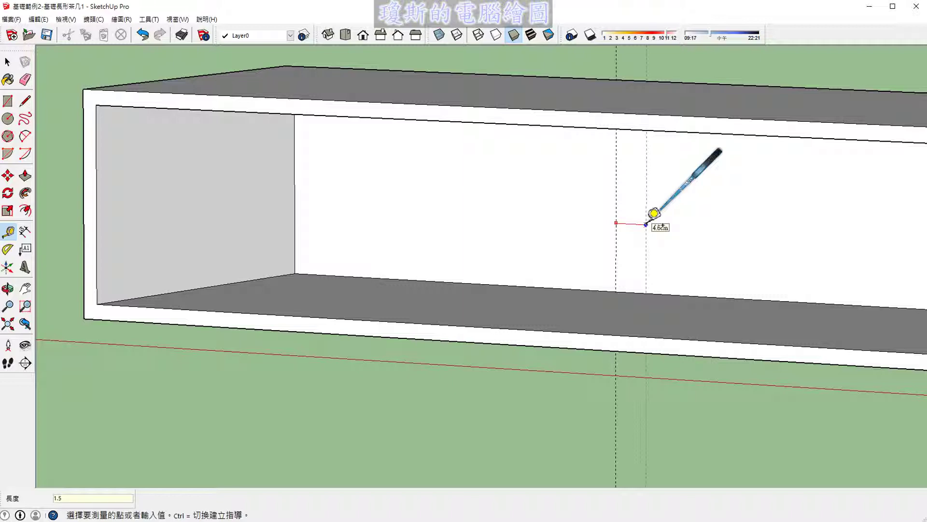
key(Return)
scroll(655, 213, down, 2)
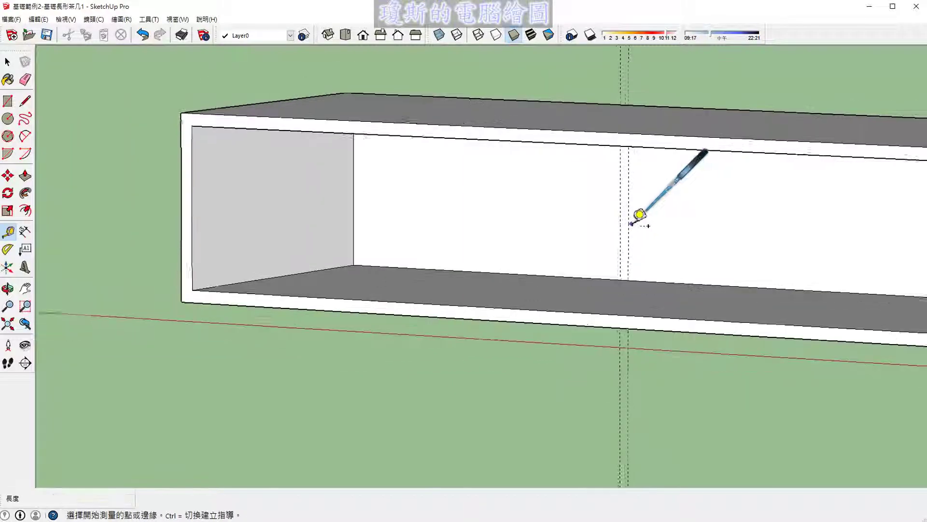
scroll(639, 211, down, 3)
Step: From the right inner end wall, add a guide at 50 cm and another 1.5 cm beyond it
mouse_move(704, 233)
middle_down()
mouse_move(452, 234)
mouse_move(679, 250)
mouse_move(752, 238)
middle_up()
scroll(770, 209, up, 1)
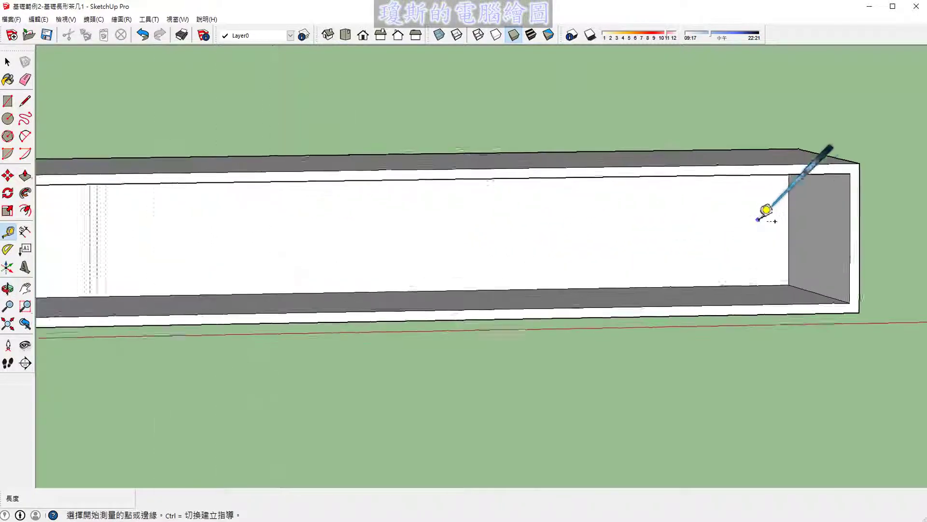
scroll(770, 215, up, 2)
scroll(808, 220, up, 2)
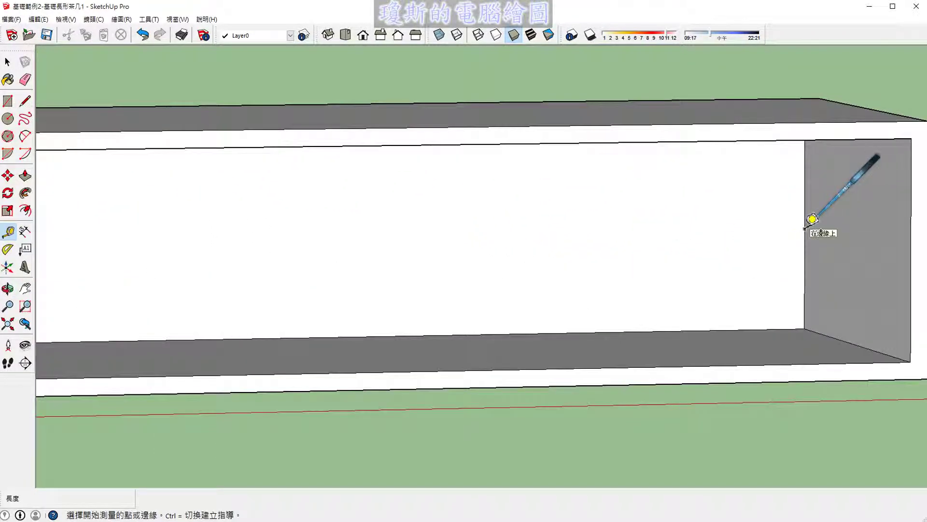
click(804, 228)
text(50)
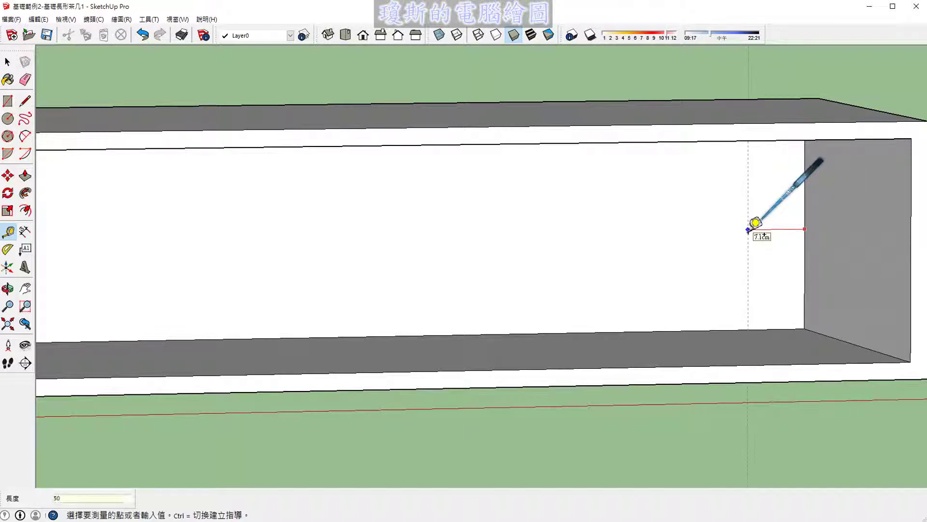
key(Return)
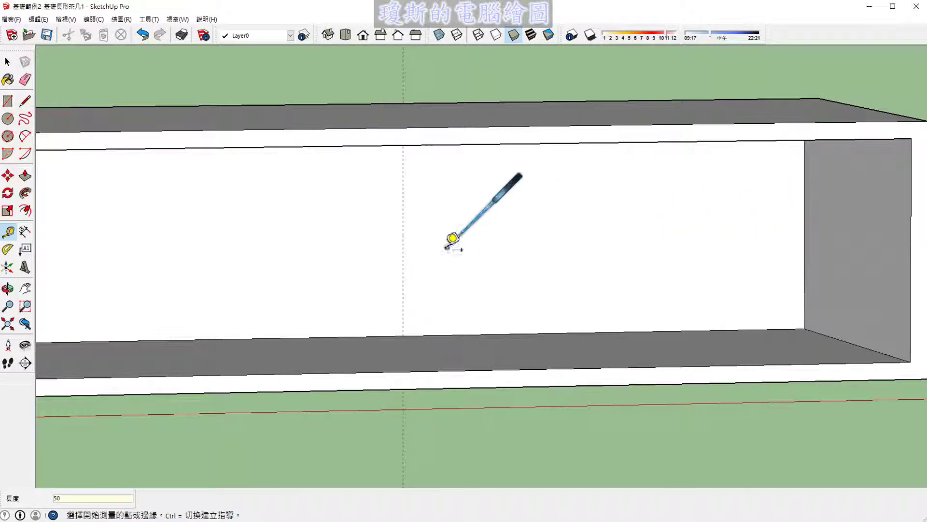
click(402, 244)
text(1.5)
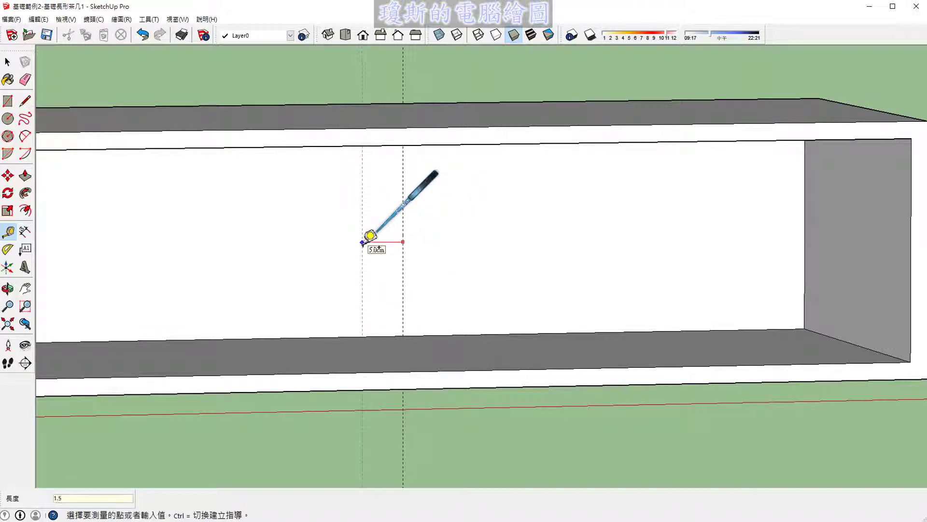
key(Return)
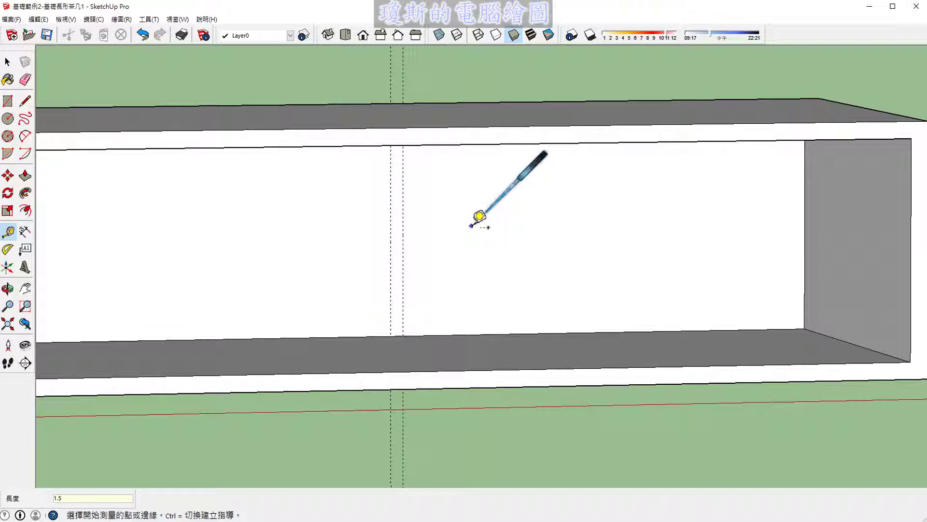
key(space)
scroll(476, 232, down, 2)
scroll(481, 232, down, 2)
scroll(483, 231, down, 2)
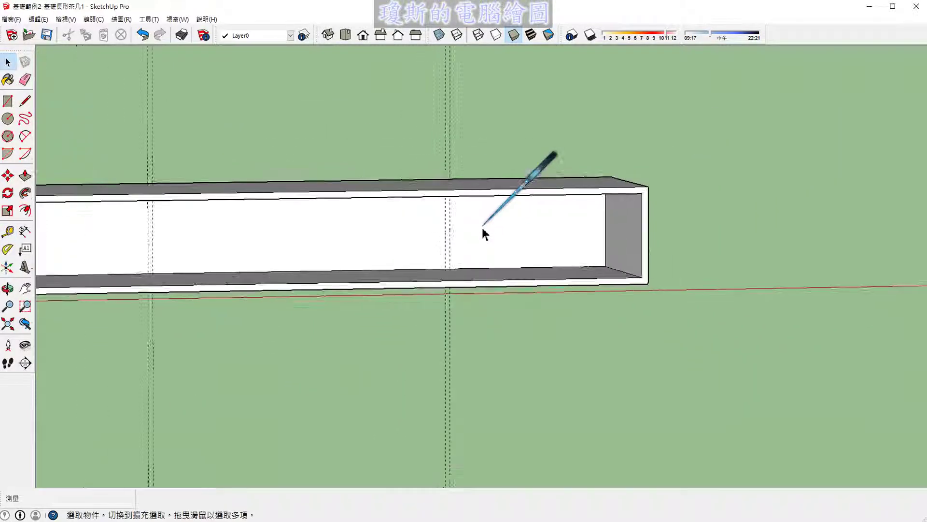
scroll(483, 232, down, 1)
middle_drag(412, 347, 507, 348)
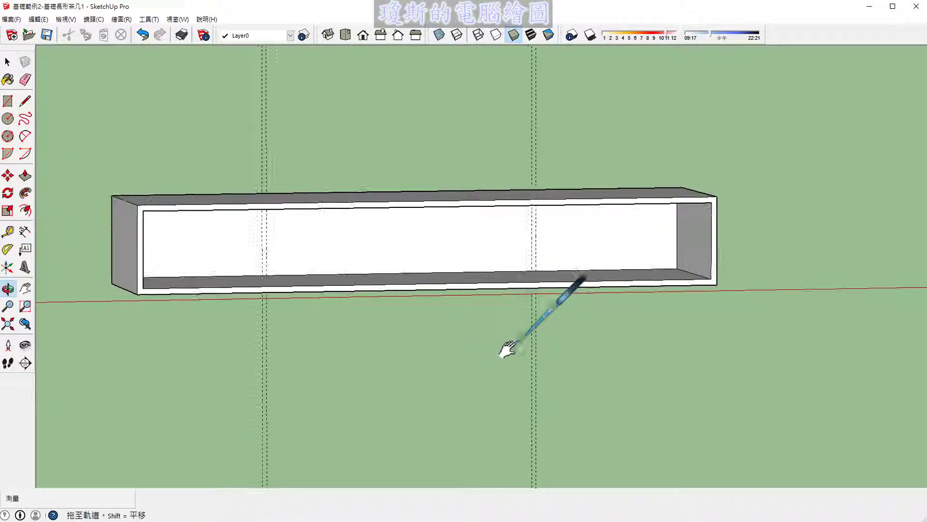
mouse_move(562, 136)
mouse_down()
mouse_move(570, 338)
mouse_move(539, 122)
mouse_up()
mouse_move(318, 138)
mouse_down()
mouse_move(280, 338)
mouse_move(275, 141)
mouse_up()
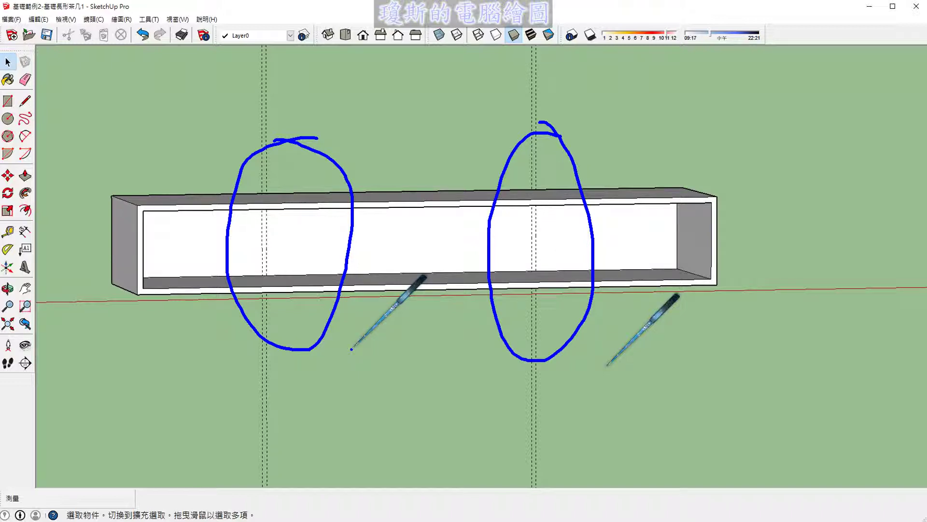
scroll(279, 235, up, 5)
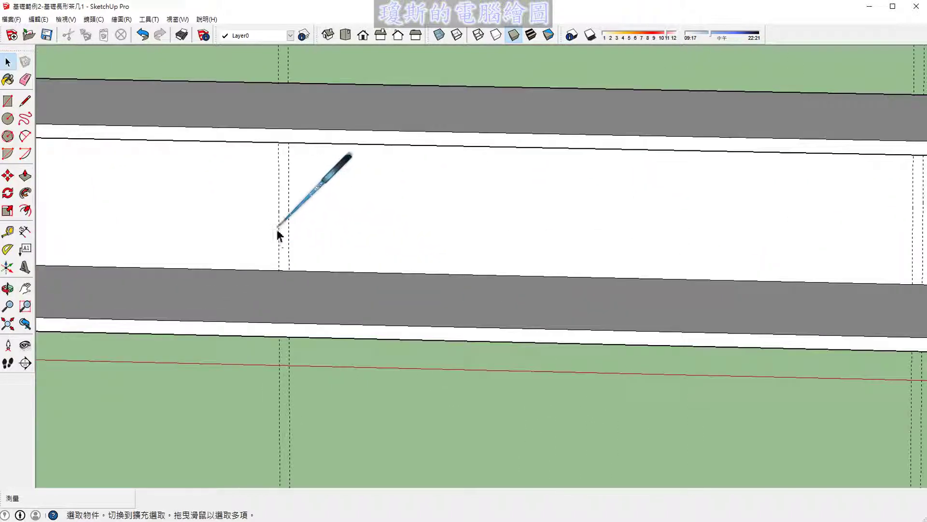
scroll(278, 227, up, 2)
click(285, 227)
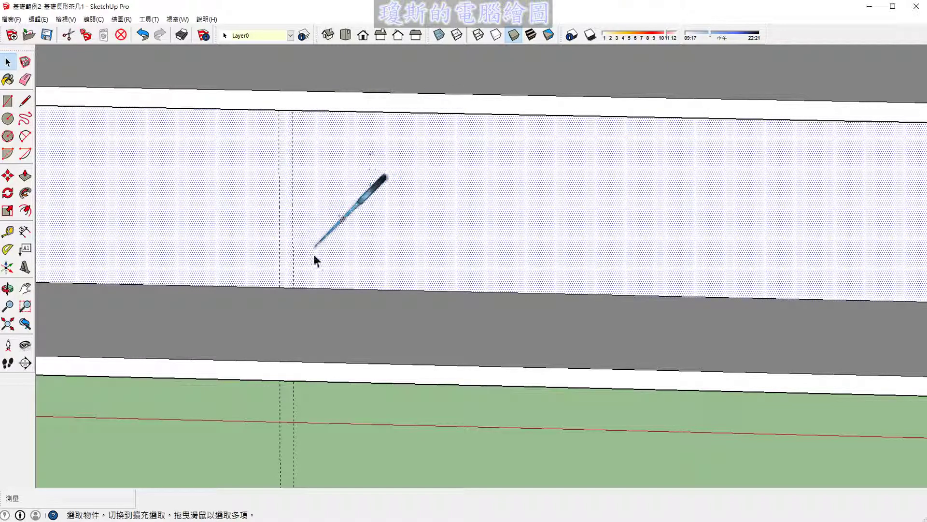
click(356, 414)
mouse_move(439, 348)
middle_down()
mouse_move(381, 327)
mouse_move(472, 352)
mouse_move(435, 332)
middle_up()
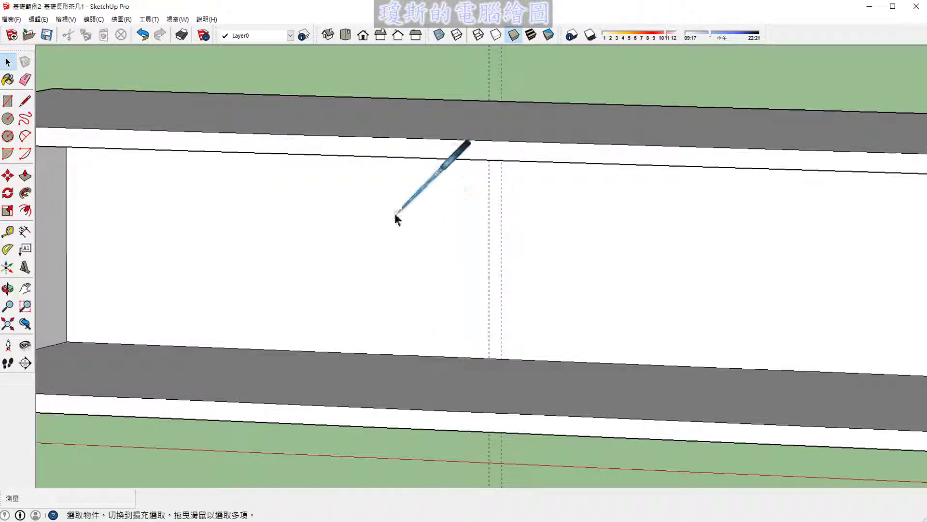
Step: Draw the first 1.5 × 26 cm divider rectangle between the left guide pair
click(9, 104)
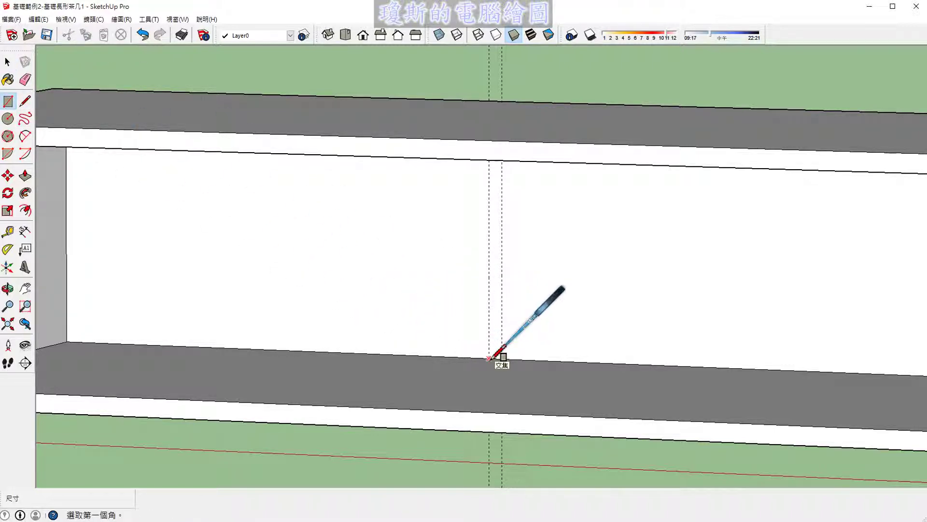
scroll(519, 251, up, 2)
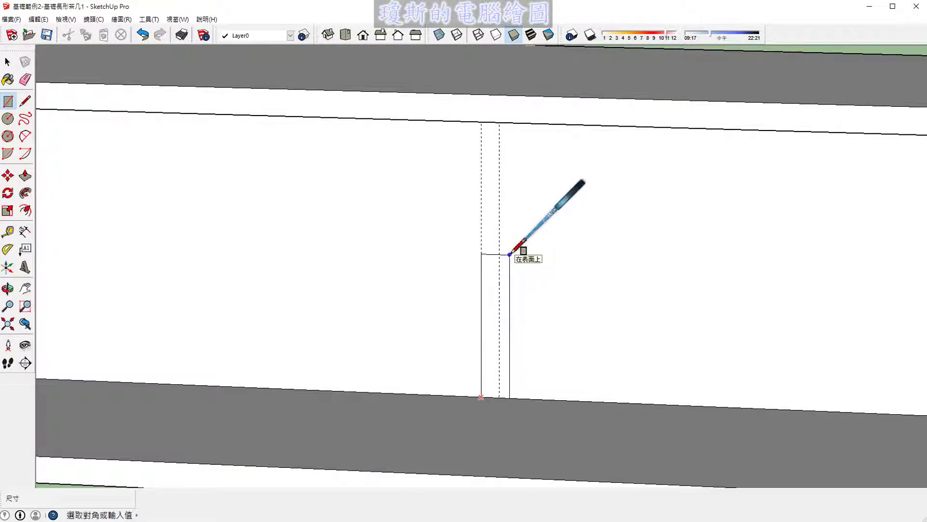
mouse_move(518, 253)
middle_down()
mouse_move(503, 217)
mouse_move(518, 155)
mouse_move(536, 161)
mouse_move(540, 192)
middle_up()
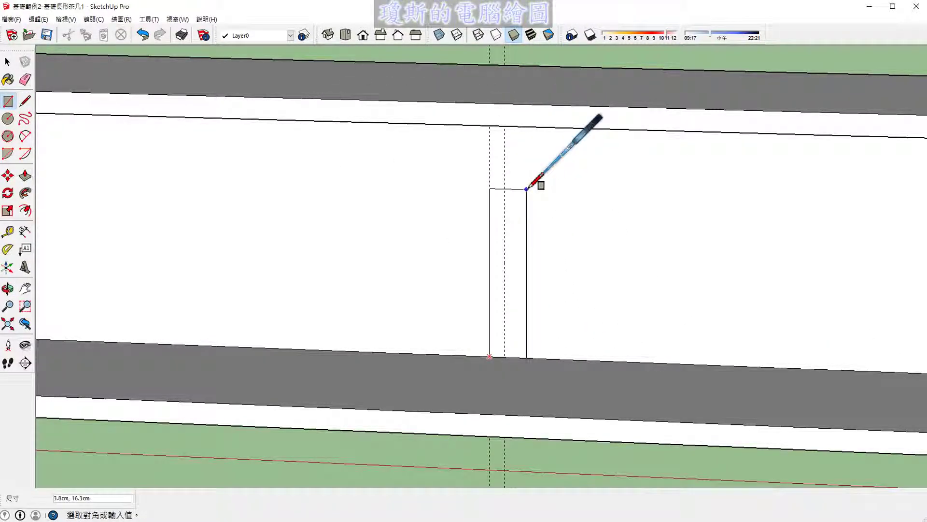
middle_drag(534, 182, 528, 149)
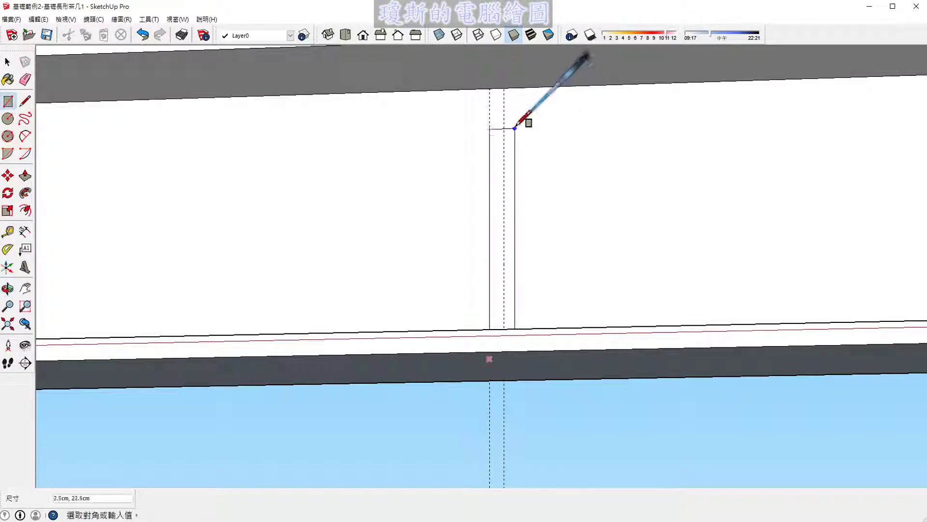
click(504, 88)
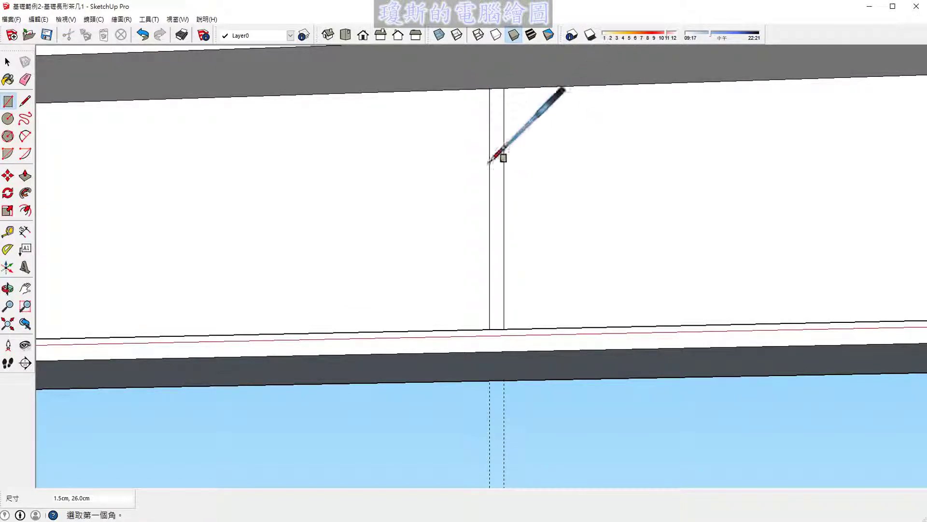
middle_drag(489, 182, 491, 201)
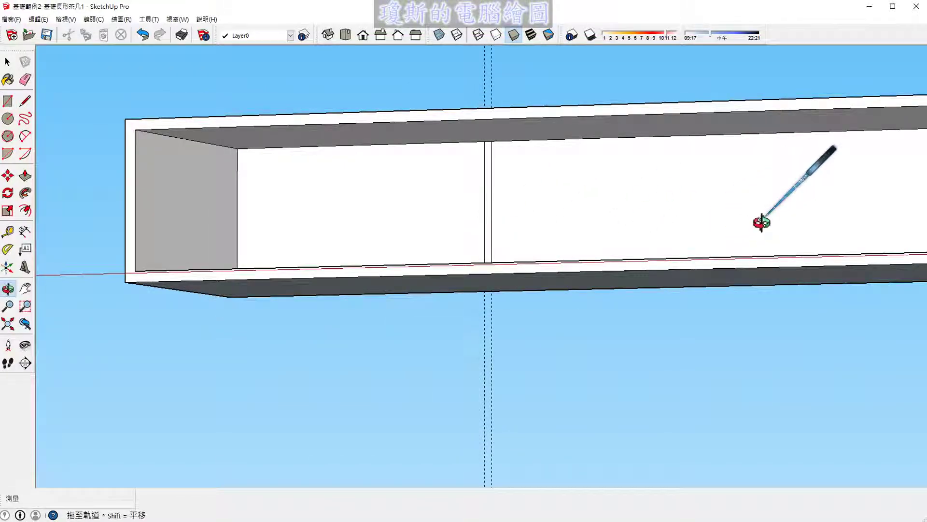
middle_drag(762, 223, 758, 261)
Step: Draw the second 1.5 × 26 cm divider rectangle from top panel to bottom panel between the right guide pair
key(r)
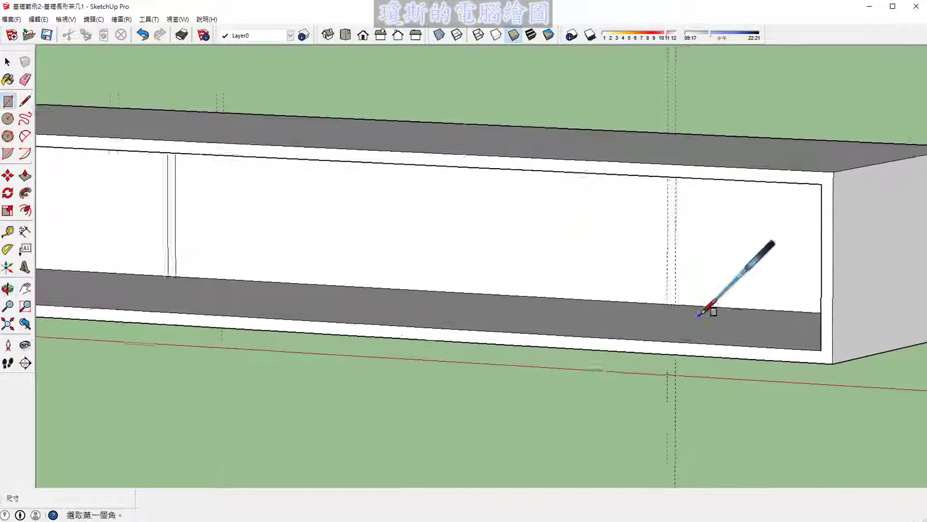
scroll(710, 310, up, 3)
scroll(673, 305, up, 2)
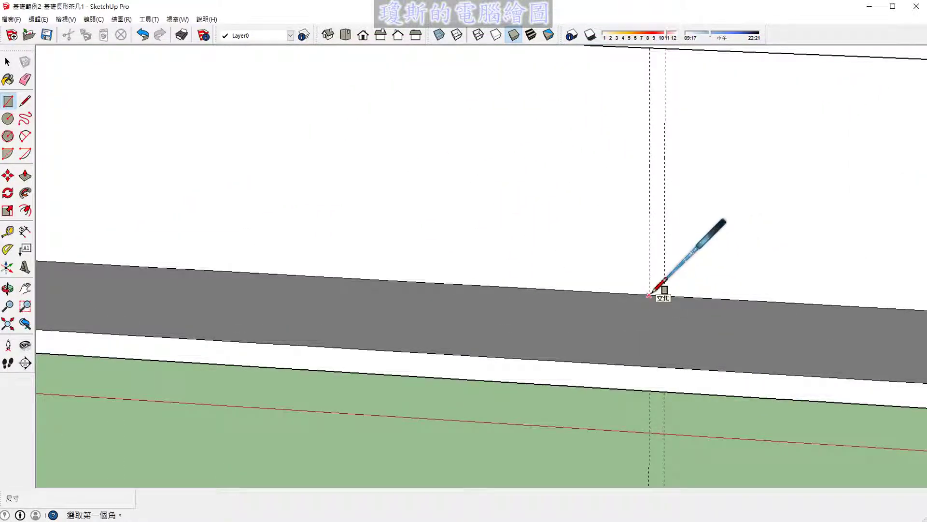
scroll(649, 293, down, 3)
middle_drag(700, 298, 673, 215)
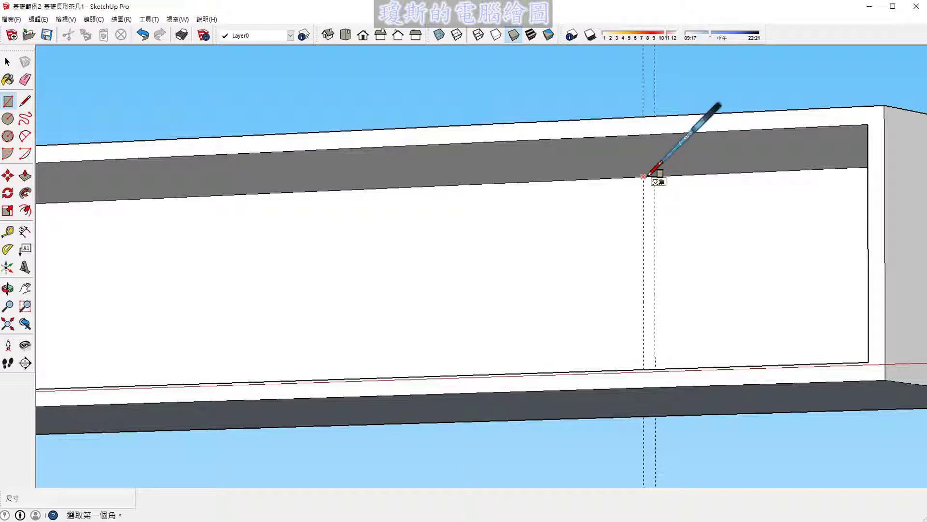
scroll(644, 176, up, 3)
click(640, 176)
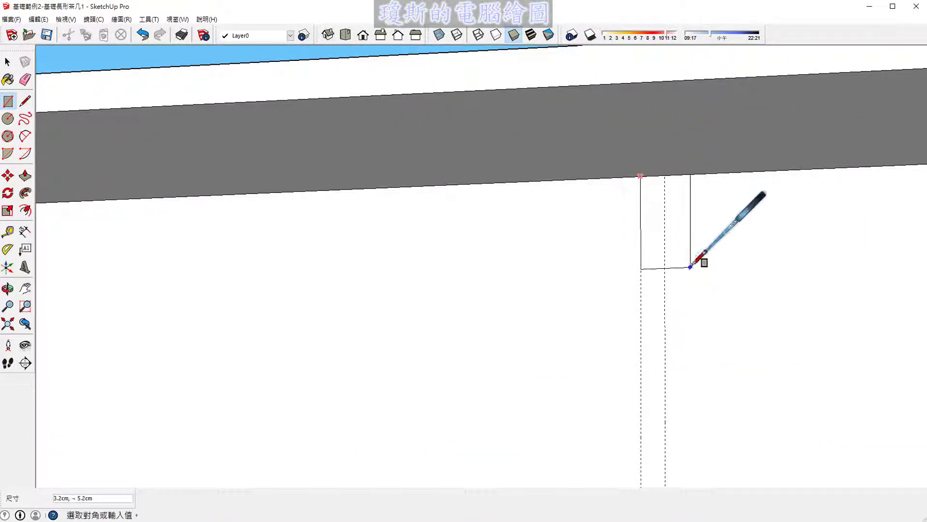
middle_drag(691, 267, 727, 365)
scroll(721, 290, up, 2)
scroll(703, 348, up, 1)
scroll(687, 365, up, 1)
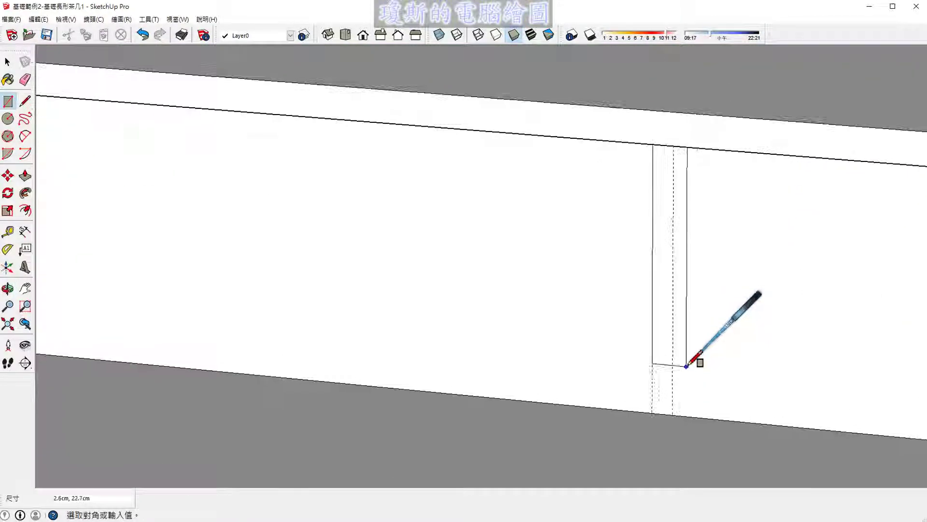
click(672, 415)
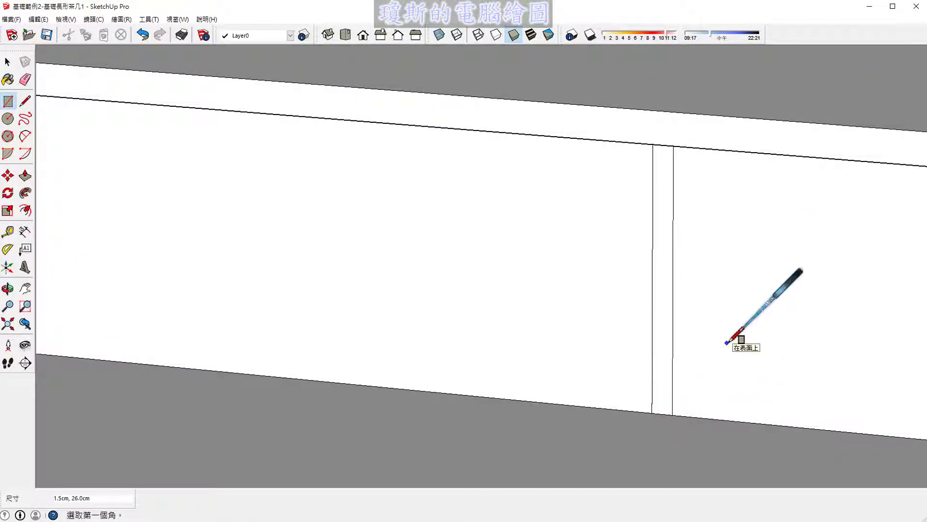
key(space)
scroll(719, 338, down, 2)
Step: Circle the first divider outline and underline the bottom panel with screen ink
scroll(705, 333, down, 1)
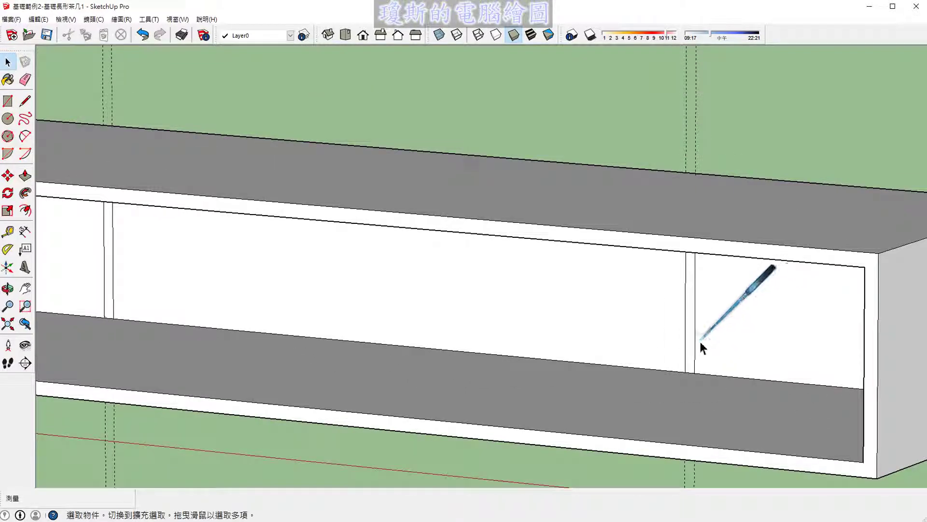
scroll(700, 339, down, 1)
middle_drag(562, 357, 438, 360)
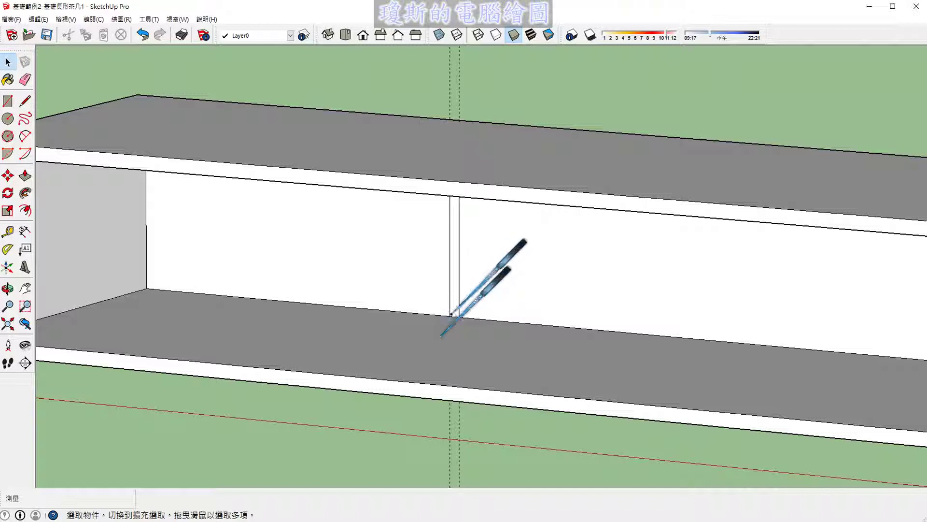
mouse_move(450, 314)
mouse_down()
mouse_move(476, 195)
mouse_move(451, 330)
mouse_up()
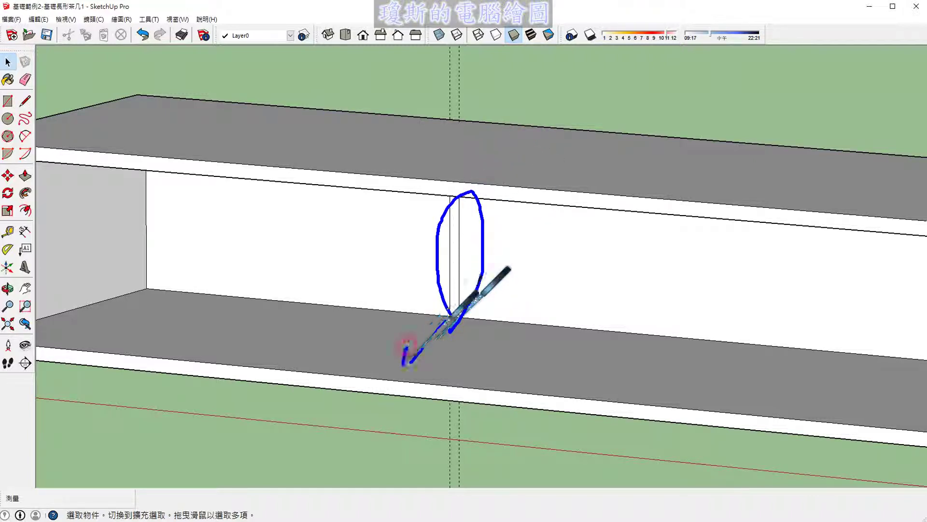
drag(406, 362, 433, 364)
drag(327, 358, 490, 379)
mouse_move(316, 357)
mouse_down()
mouse_move(275, 345)
mouse_move(296, 370)
mouse_up()
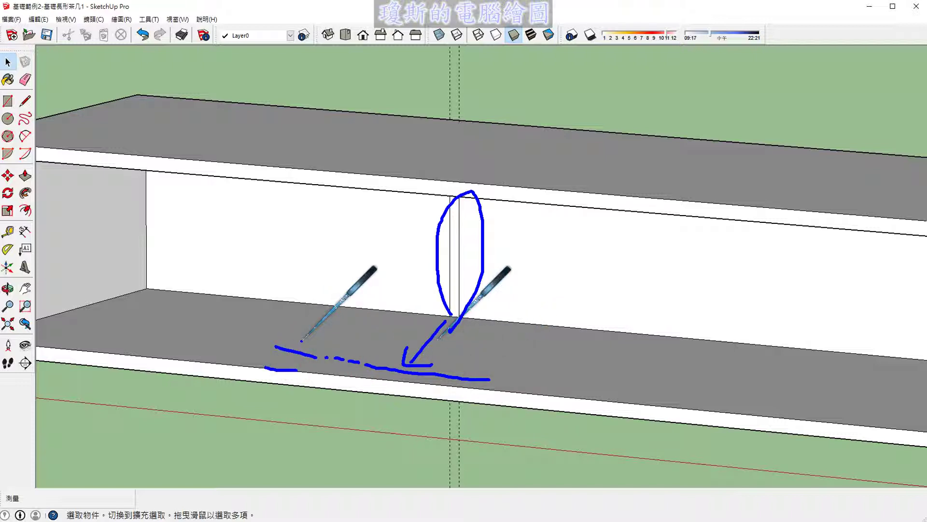
key(e)
Step: Hand-draw the 2, 49 and 47 measurements around the divider, then clear the notes
mouse_move(468, 314)
mouse_down()
mouse_move(460, 198)
mouse_move(465, 300)
mouse_move(426, 332)
mouse_move(454, 323)
mouse_up()
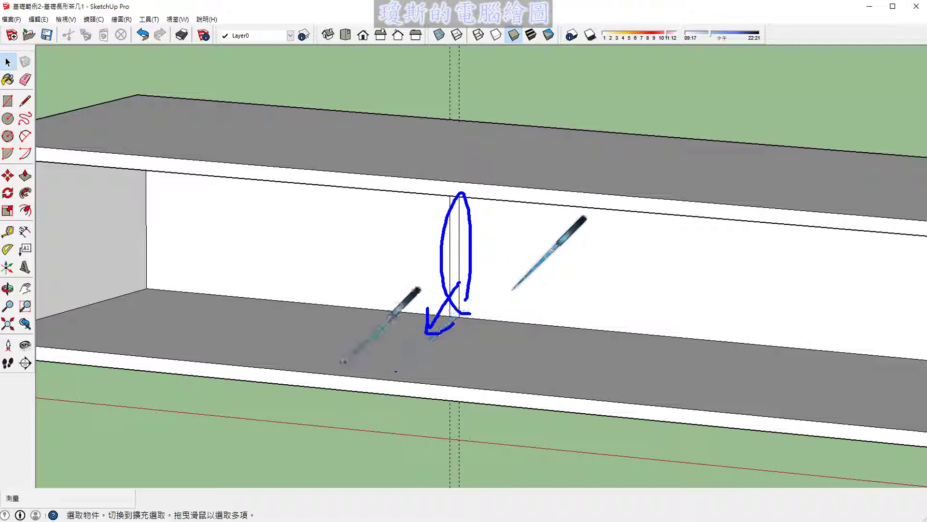
drag(325, 361, 541, 380)
mouse_move(345, 375)
mouse_down()
mouse_move(275, 365)
mouse_move(328, 360)
mouse_move(293, 388)
mouse_up()
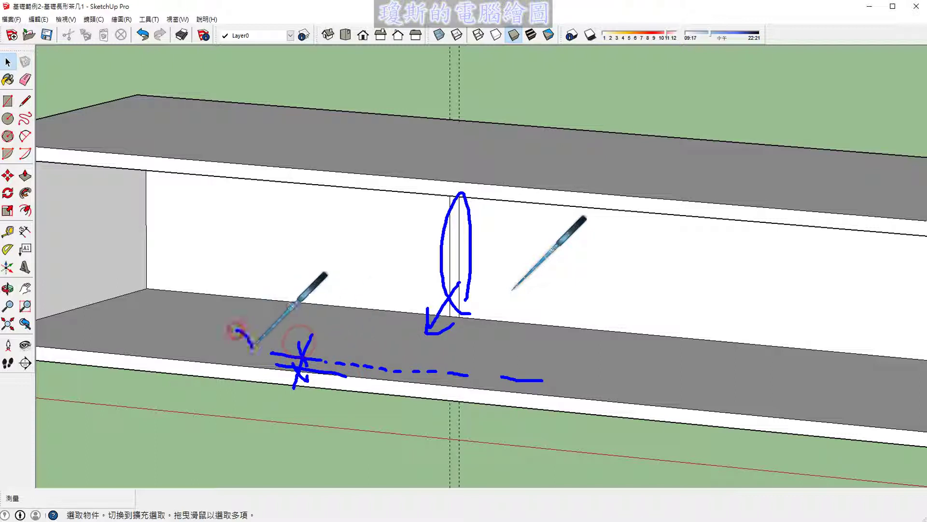
drag(236, 331, 266, 363)
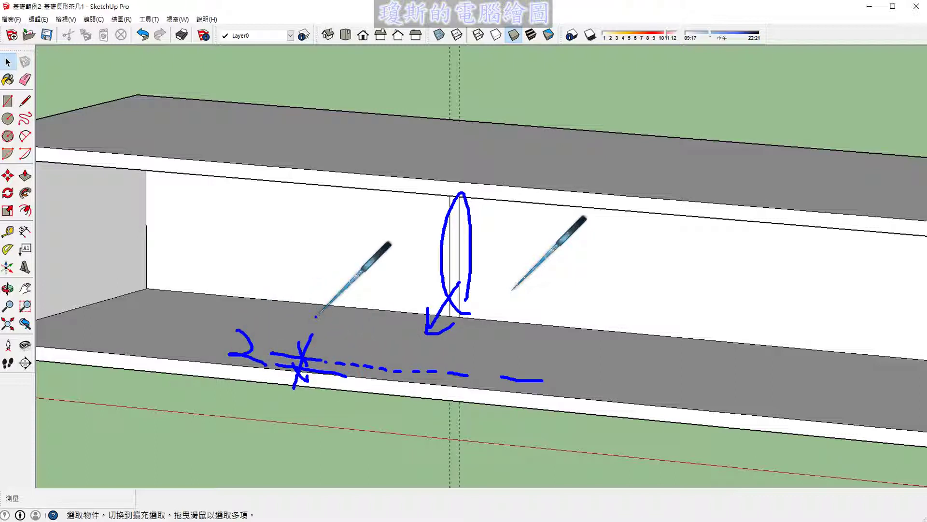
mouse_move(81, 348)
mouse_down()
mouse_move(197, 299)
mouse_move(188, 324)
mouse_up()
mouse_move(95, 295)
mouse_down()
mouse_move(107, 271)
mouse_move(135, 313)
mouse_up()
drag(107, 273, 102, 332)
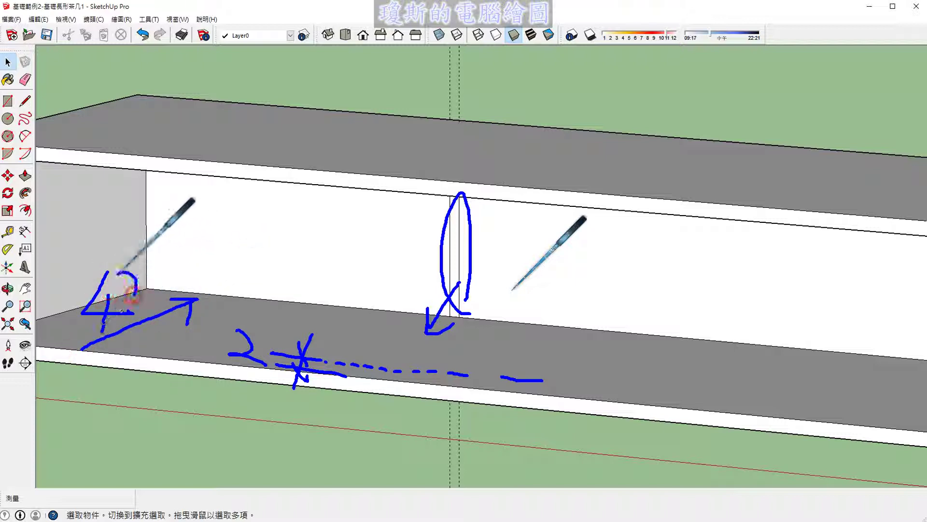
drag(136, 283, 134, 315)
mouse_move(454, 225)
mouse_down()
mouse_move(372, 278)
mouse_move(400, 284)
mouse_up()
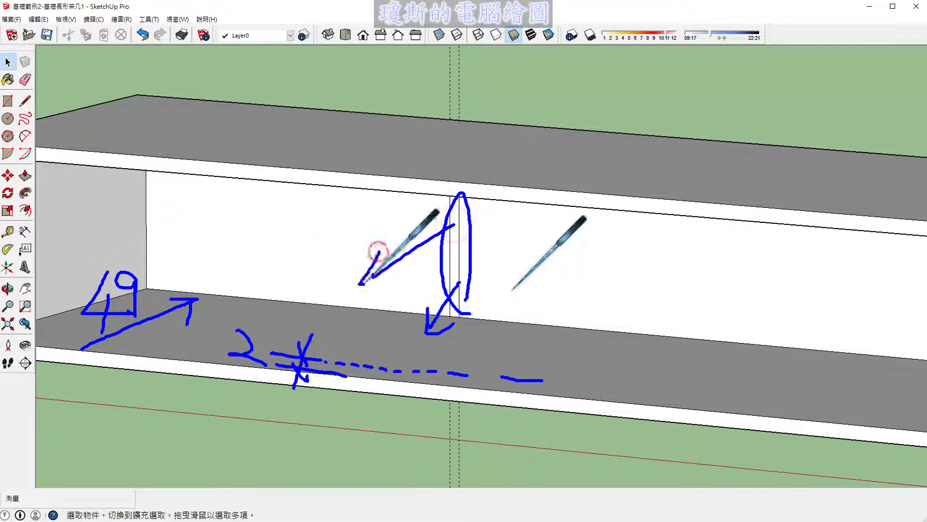
mouse_move(345, 188)
mouse_down()
mouse_move(360, 230)
mouse_move(338, 245)
mouse_move(382, 195)
mouse_move(376, 236)
mouse_up()
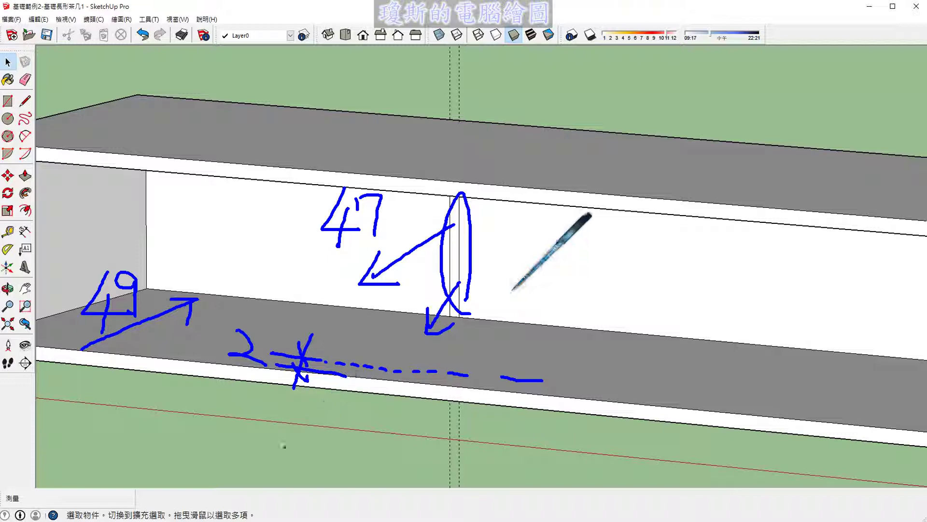
key(Escape)
middle_drag(434, 300, 458, 300)
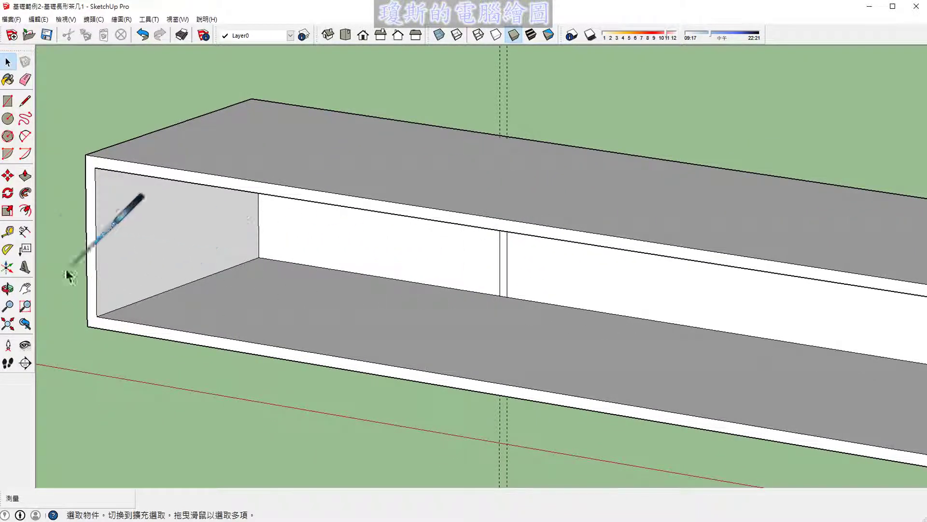
click(9, 233)
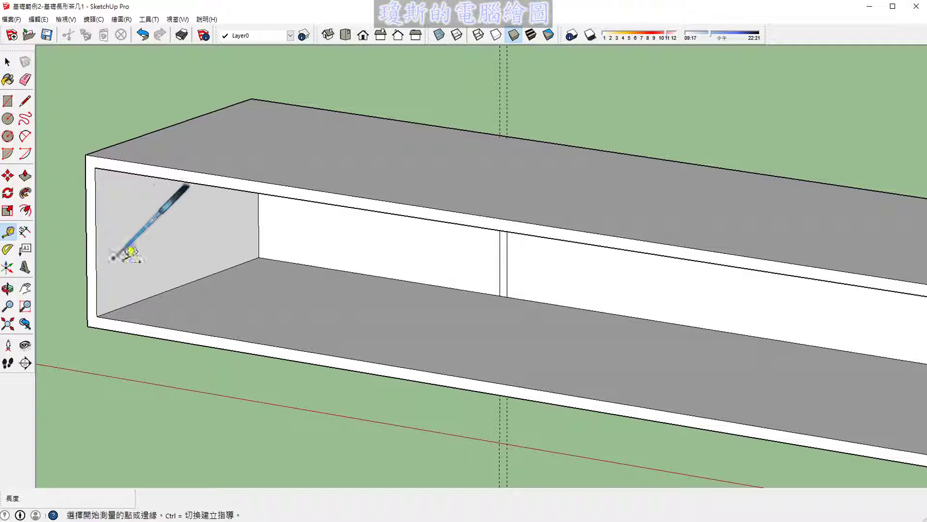
click(259, 257)
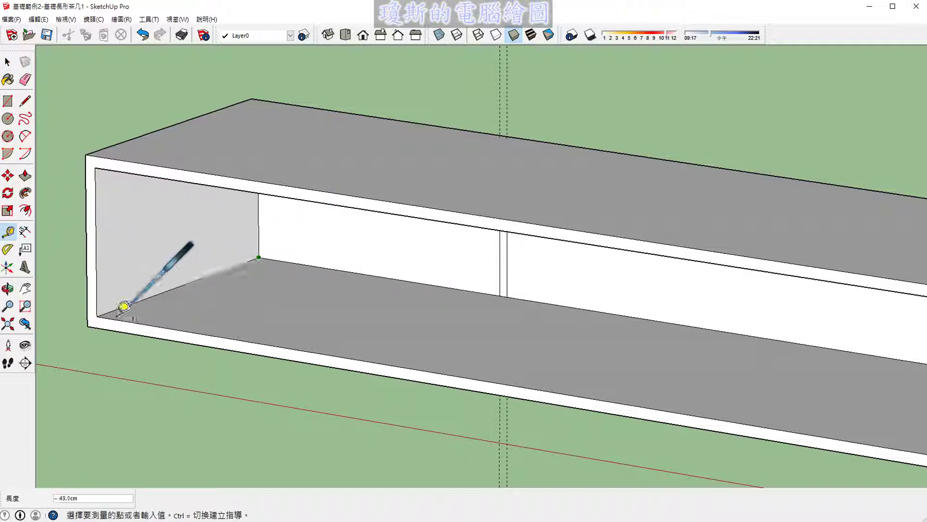
click(107, 307)
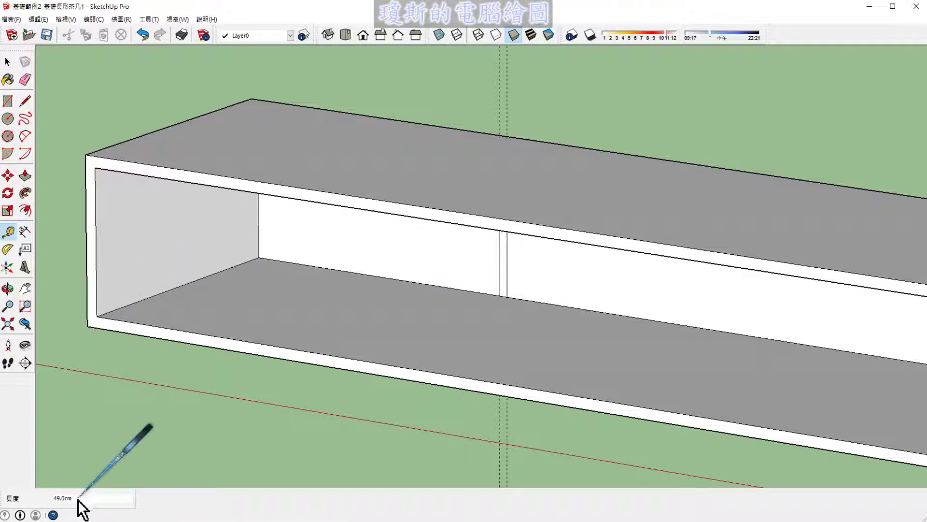
key(space)
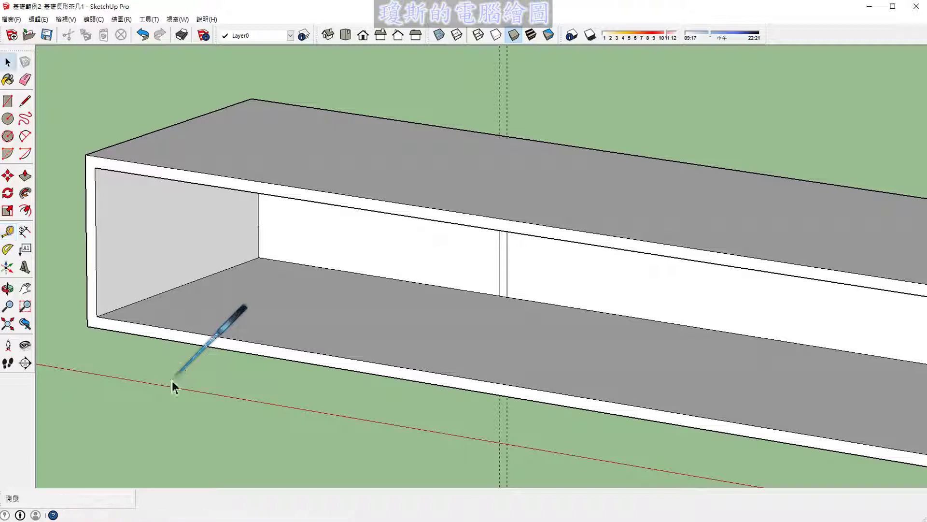
click(110, 355)
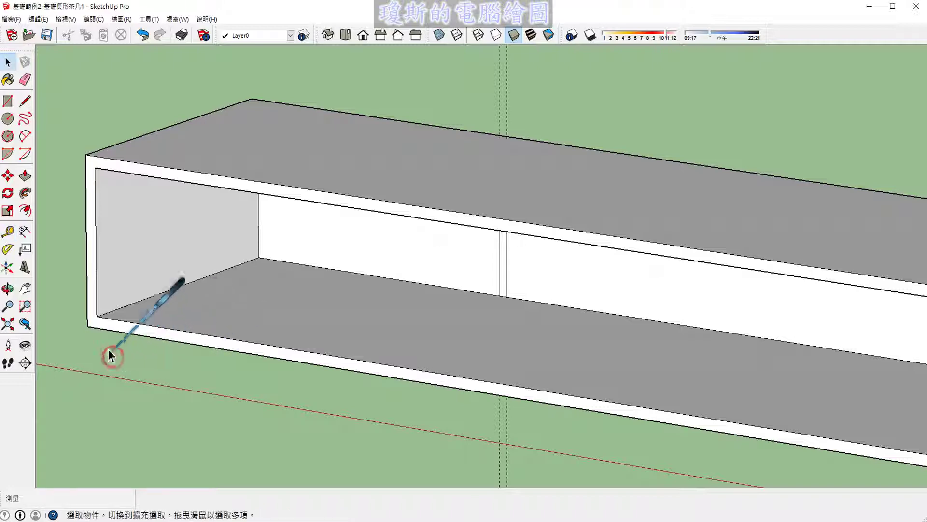
Step: Push/Pull the first divider face out 47 cm into a solid panel
click(25, 176)
scroll(483, 290, up, 2)
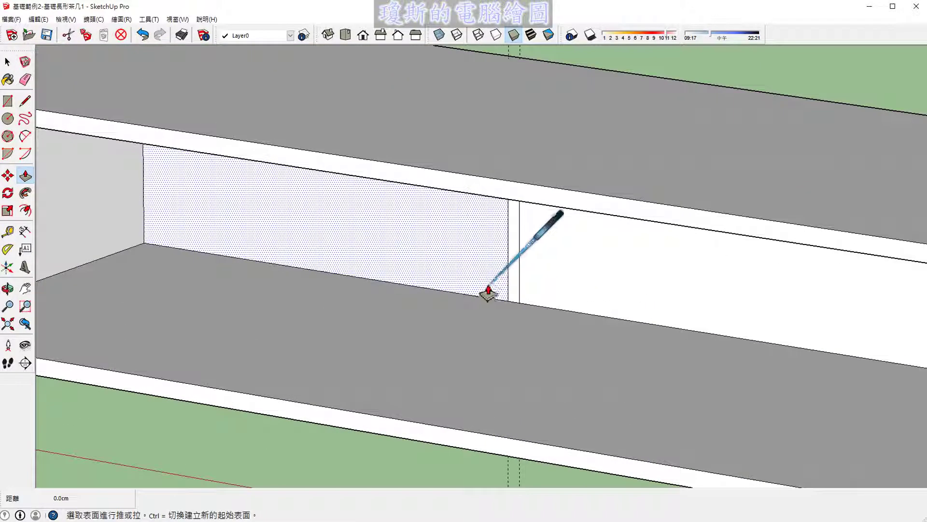
scroll(493, 277, up, 2)
key(space)
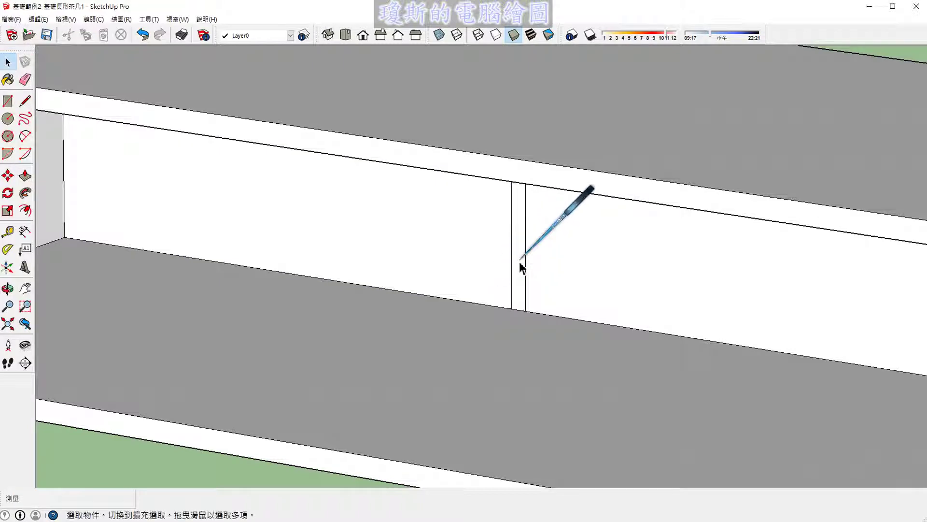
click(520, 262)
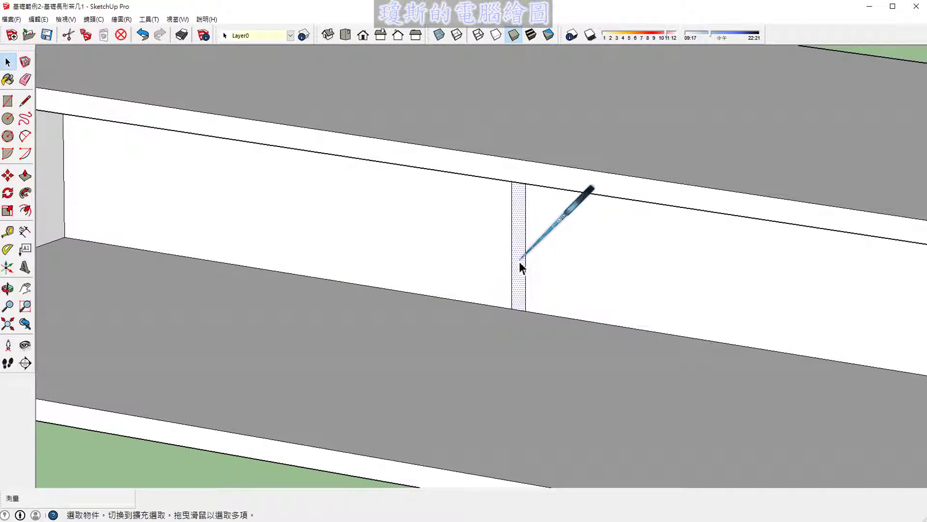
click(24, 177)
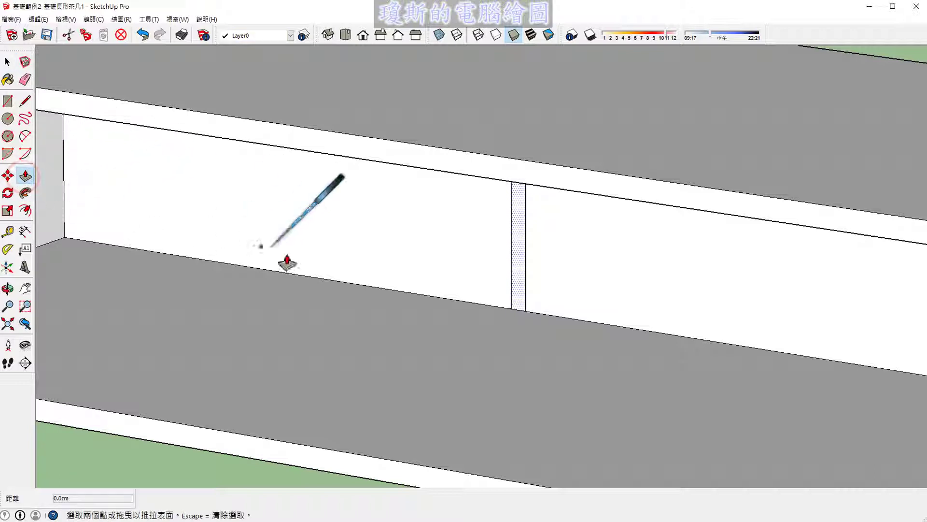
click(518, 289)
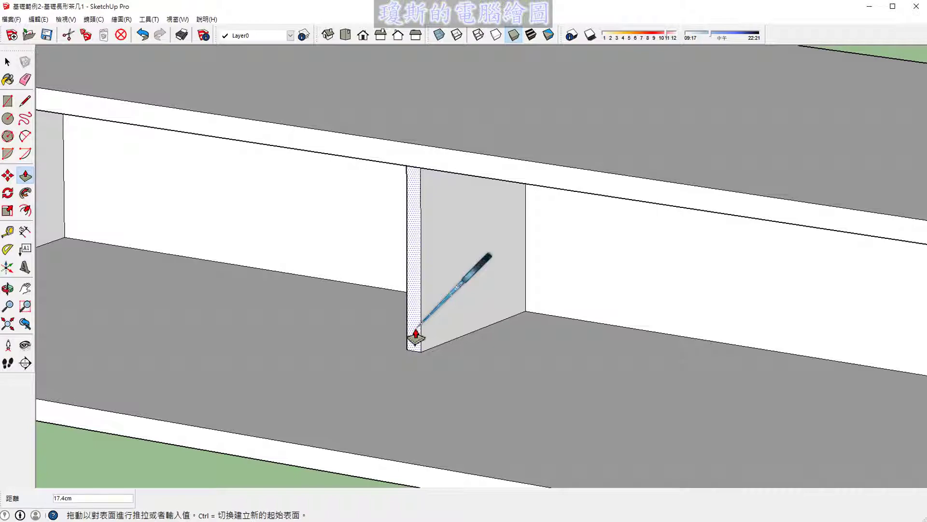
text(47)
key(Return)
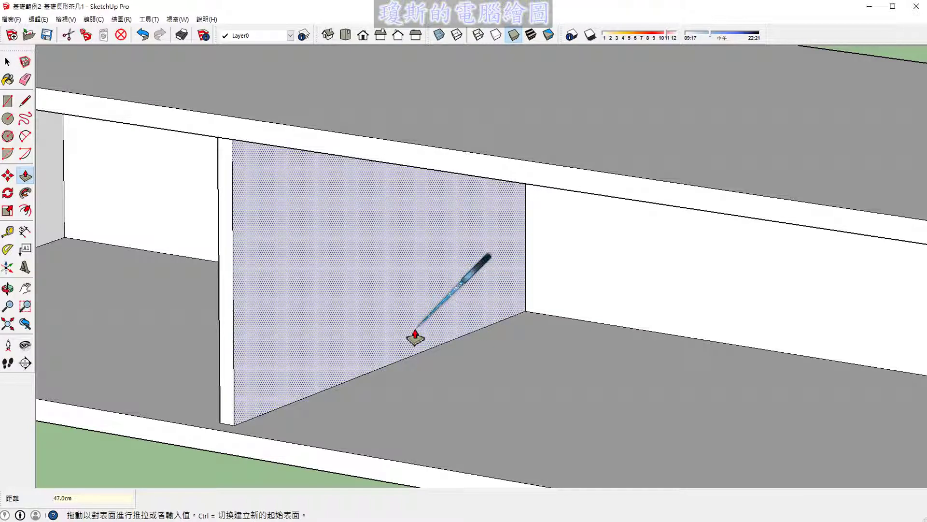
Step: Extrude the second divider face by the same 47 cm with a double-click
scroll(234, 327, down, 3)
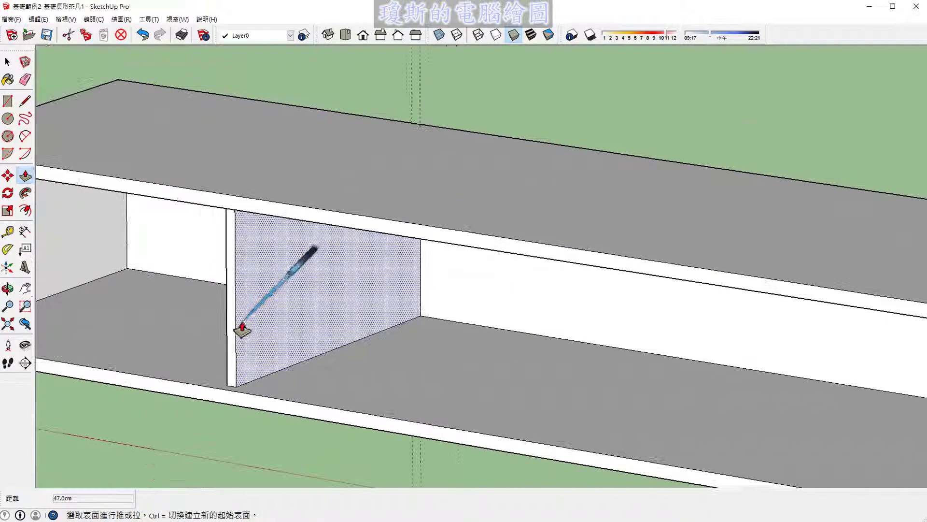
scroll(243, 328, down, 2)
scroll(243, 328, down, 3)
scroll(613, 440, up, 2)
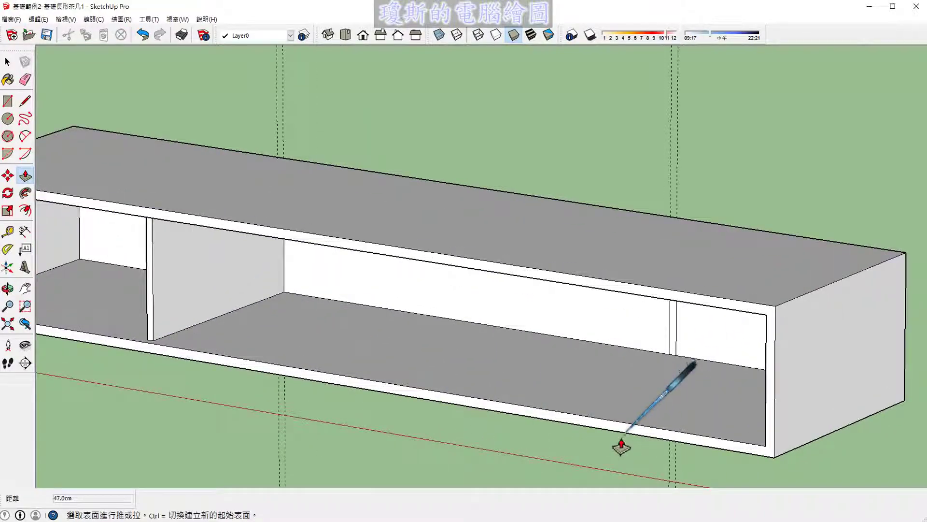
scroll(610, 411, up, 2)
scroll(715, 310, up, 2)
scroll(700, 310, up, 2)
scroll(704, 302, up, 1)
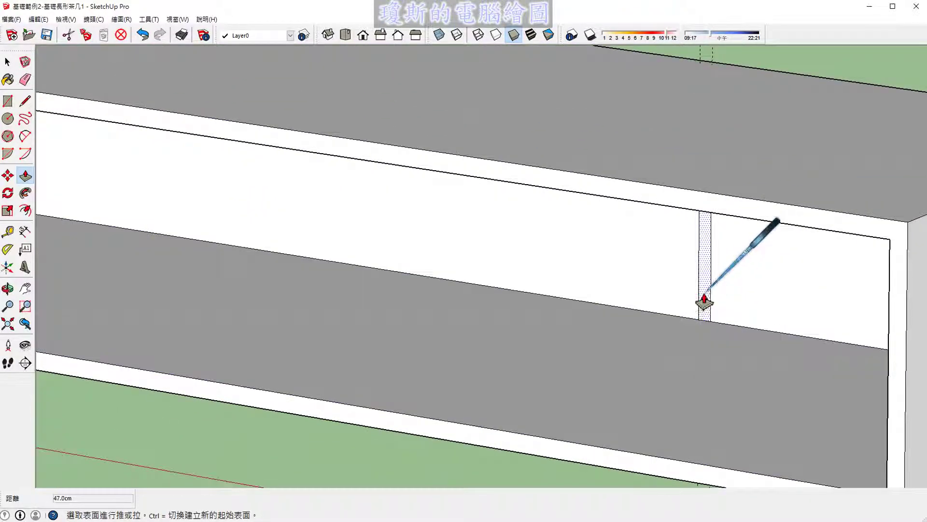
double_click(704, 302)
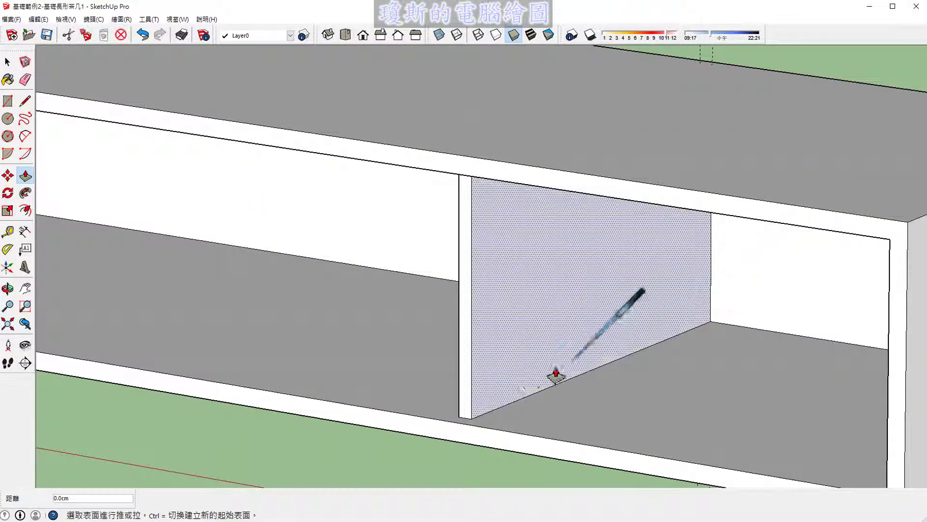
Step: Orbit, zoom and pan from the three-compartment cabinet over to the plain copy beside it
key(space)
scroll(569, 346, down, 3)
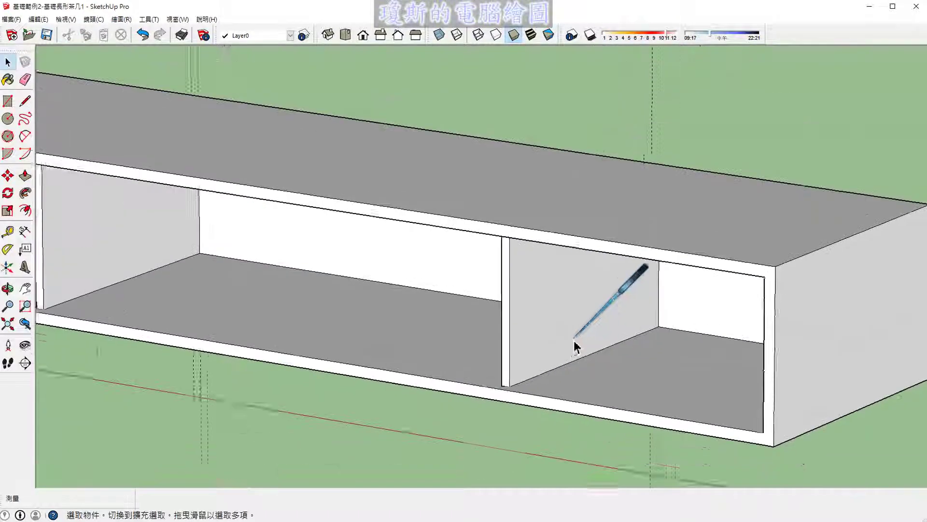
scroll(570, 342, down, 2)
scroll(580, 348, down, 2)
mouse_move(507, 415)
middle_down()
mouse_move(636, 420)
mouse_move(731, 403)
mouse_move(575, 432)
middle_up()
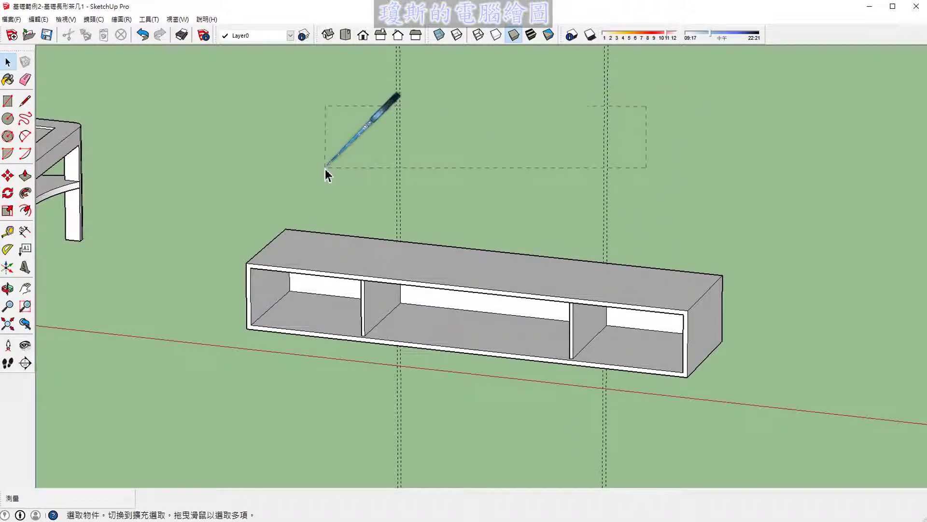
scroll(325, 169, down, 3)
scroll(439, 201, down, 2)
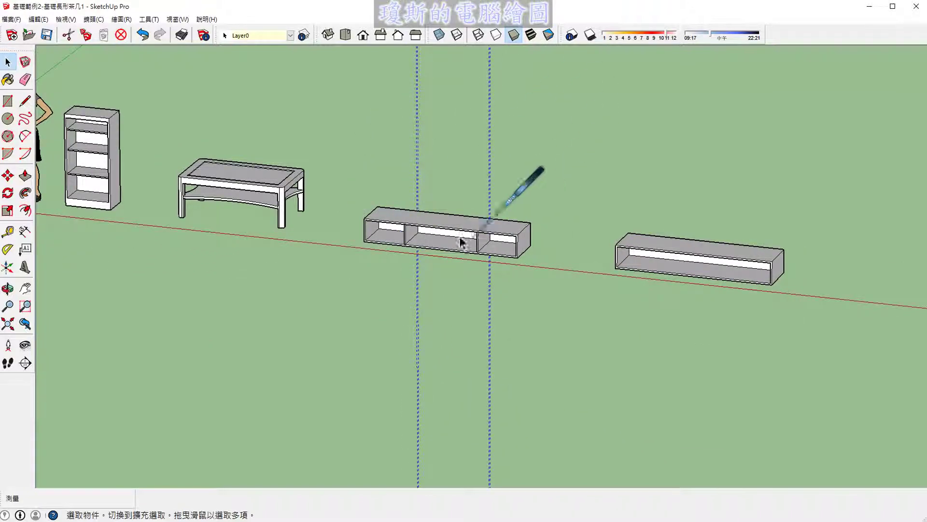
scroll(448, 183, up, 3)
scroll(447, 184, up, 1)
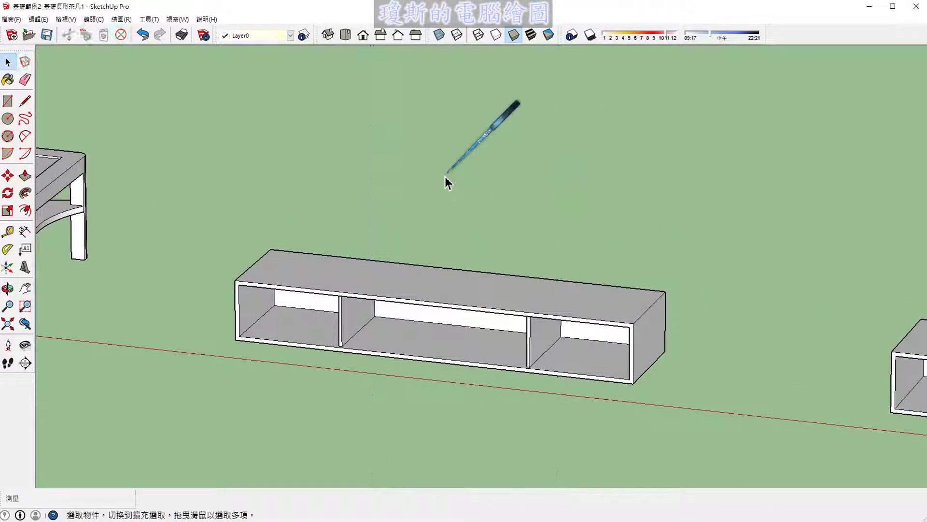
scroll(447, 183, down, 1)
scroll(451, 197, down, 1)
shift+middle_drag(708, 362, 338, 332)
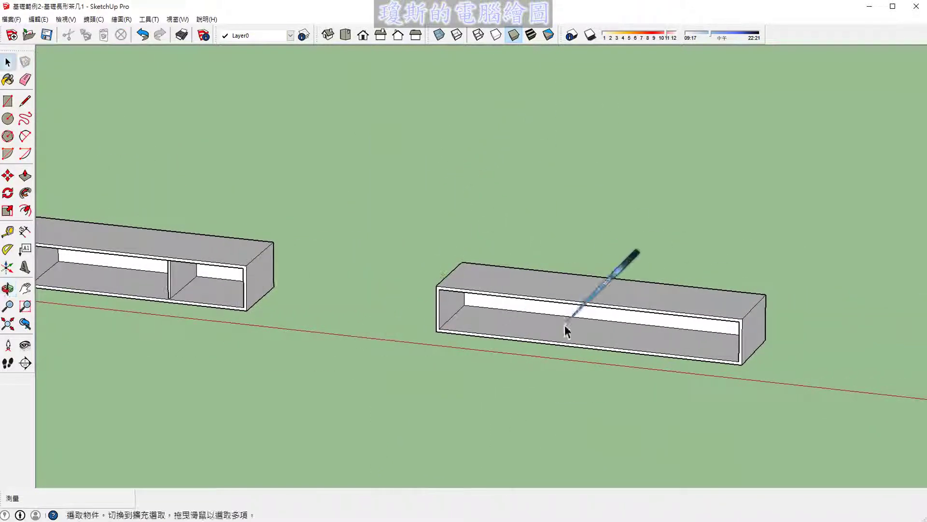
scroll(566, 331, up, 2)
scroll(561, 335, up, 2)
mouse_move(594, 311)
middle_down()
mouse_move(549, 337)
mouse_move(517, 335)
mouse_move(521, 269)
mouse_move(468, 265)
mouse_move(476, 315)
mouse_move(451, 314)
middle_up()
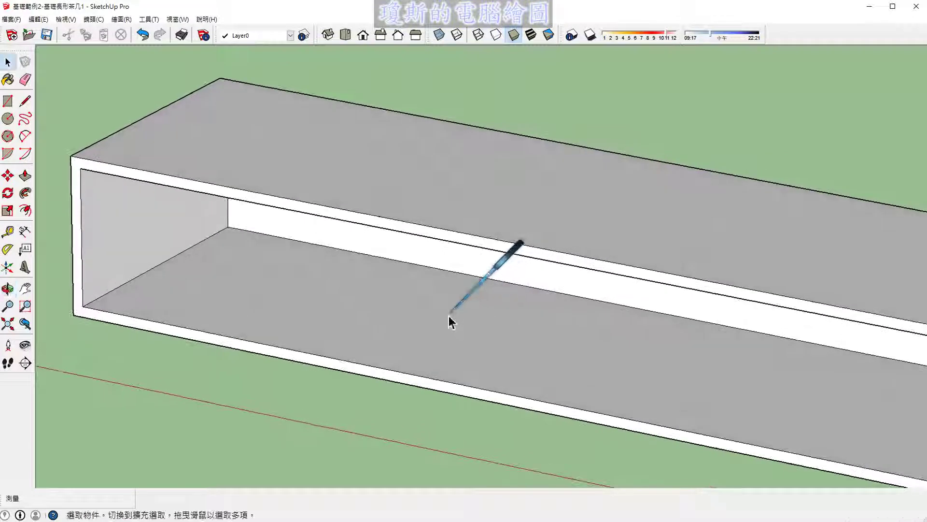
Step: Add floor guides 50 cm in from the left and right ends of the box
click(10, 233)
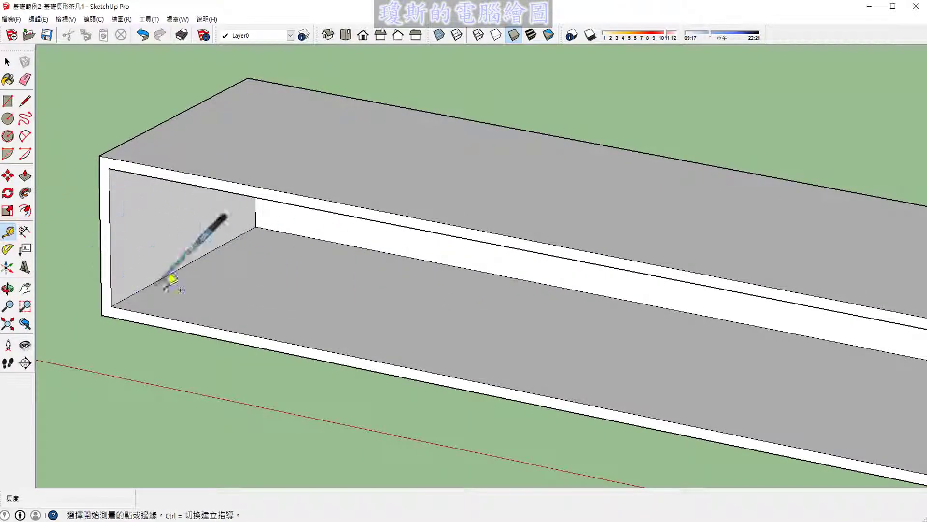
click(196, 260)
text(50)
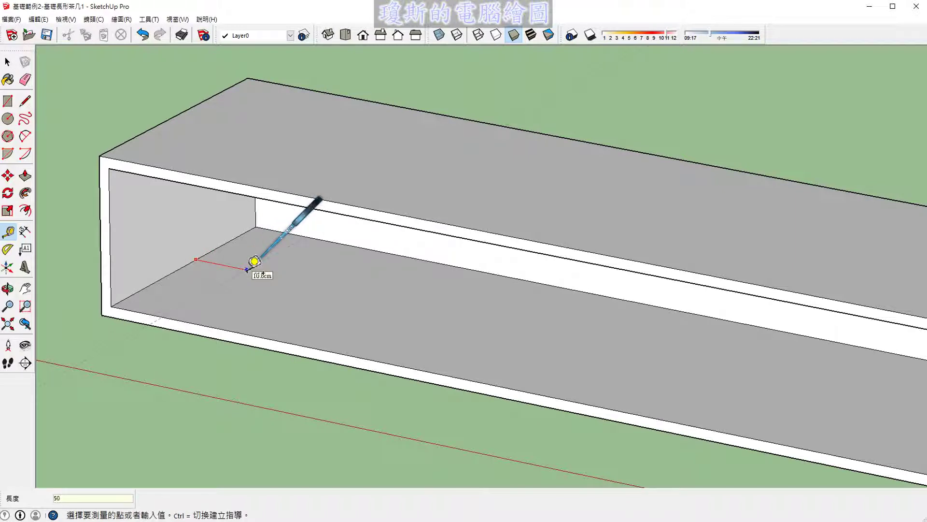
key(Return)
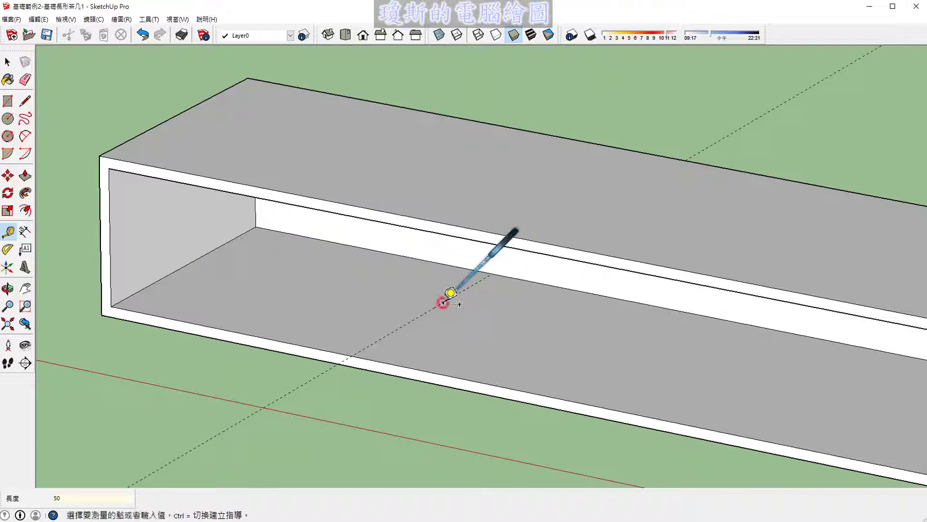
click(443, 302)
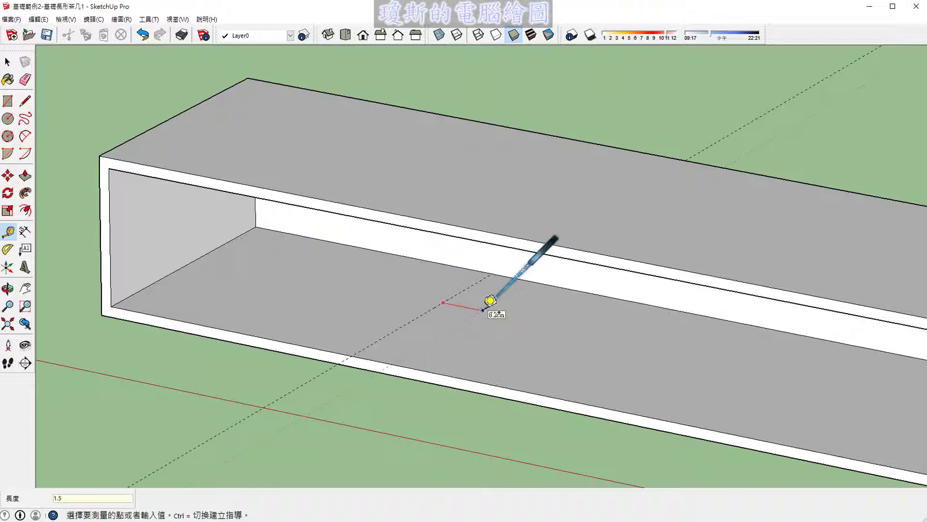
scroll(488, 305, down, 3)
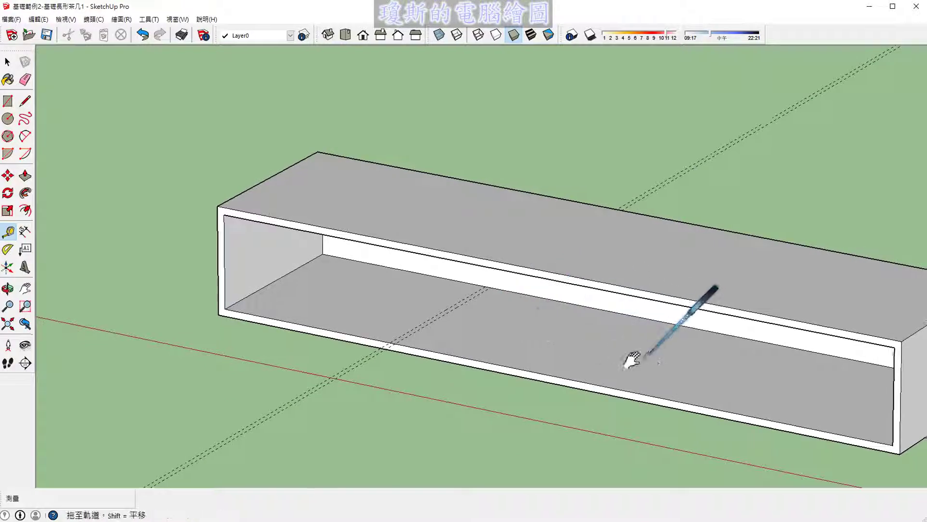
mouse_move(627, 358)
middle_down()
mouse_move(573, 335)
mouse_move(654, 357)
mouse_move(755, 327)
middle_up()
scroll(826, 285, up, 3)
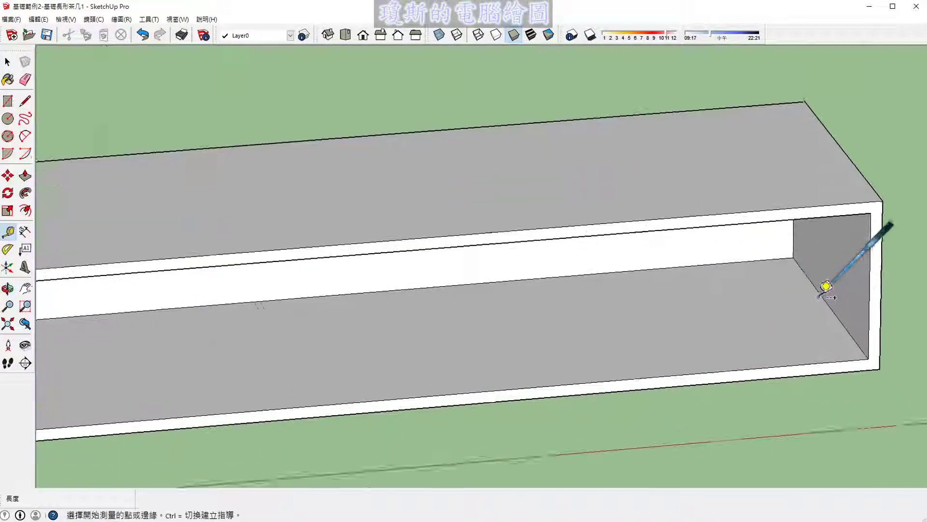
scroll(824, 280, up, 2)
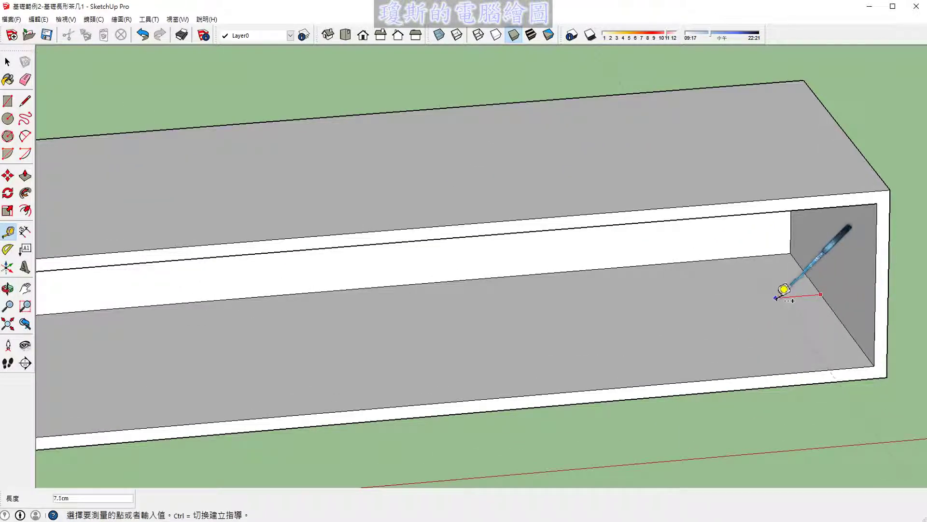
text(0)
key(Return)
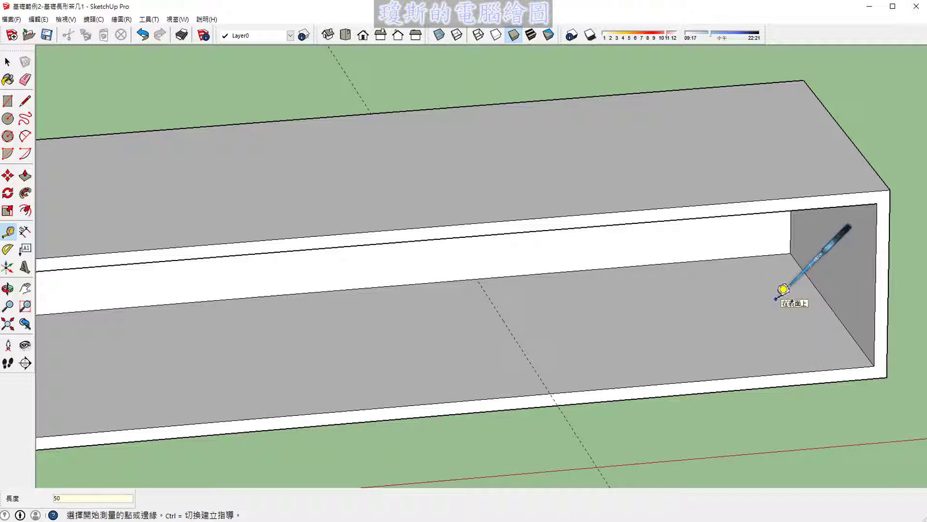
Step: Add a guide 1.5 cm from the new guide and one along the floor's front edge
click(509, 330)
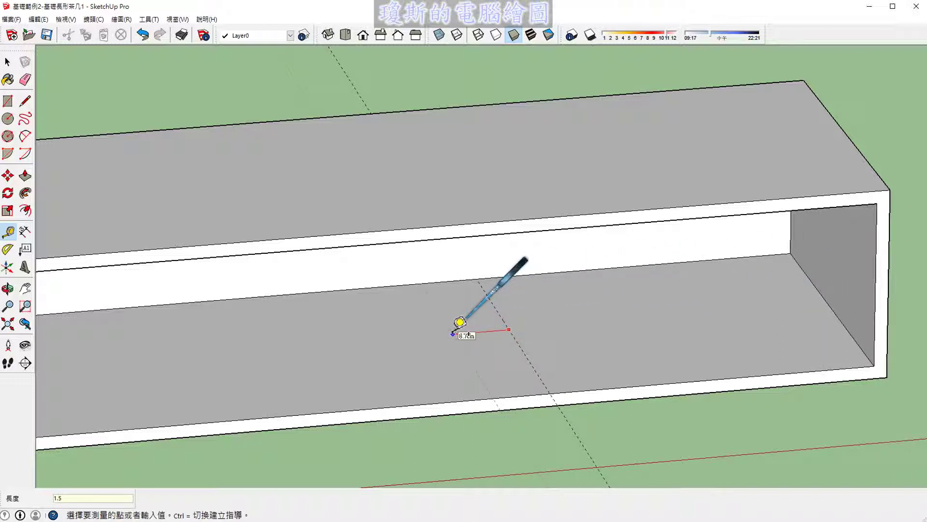
scroll(464, 317, down, 2)
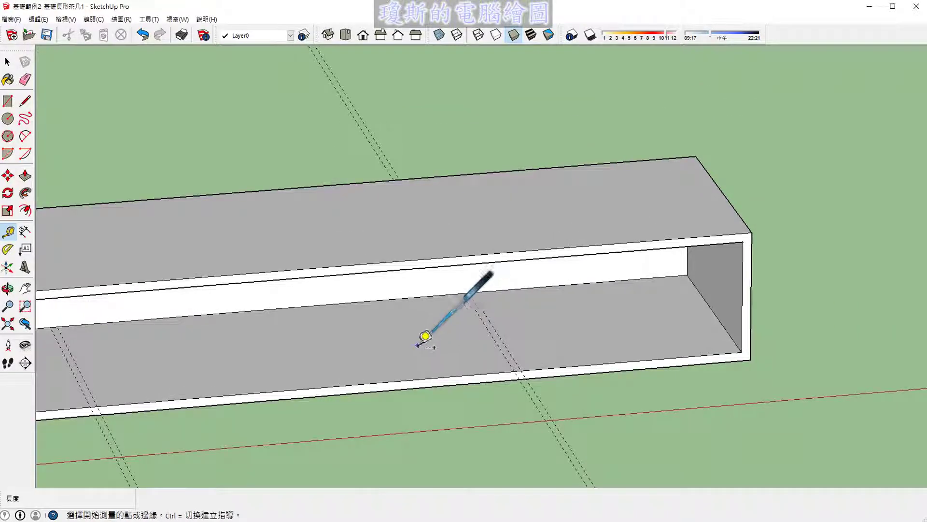
mouse_move(425, 338)
middle_down()
mouse_move(580, 312)
mouse_move(507, 333)
mouse_move(555, 314)
middle_up()
scroll(553, 314, up, 5)
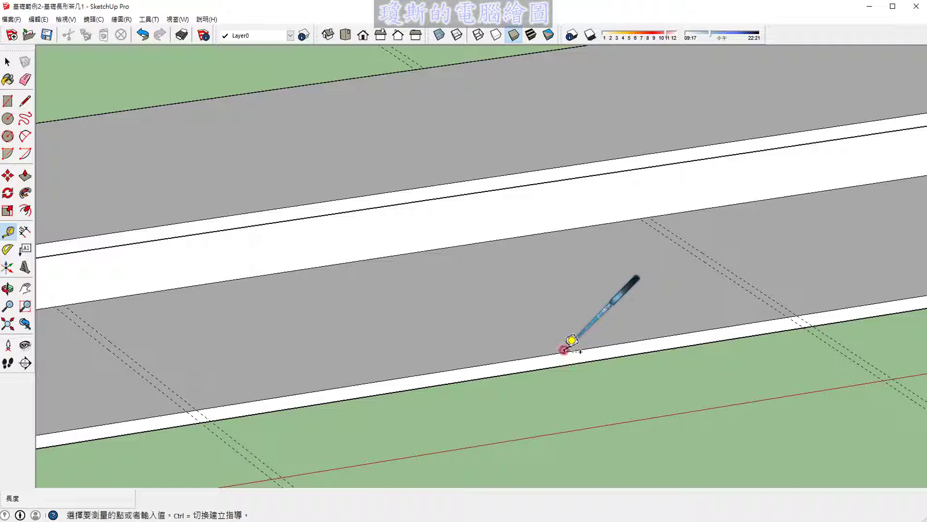
click(564, 350)
text(2)
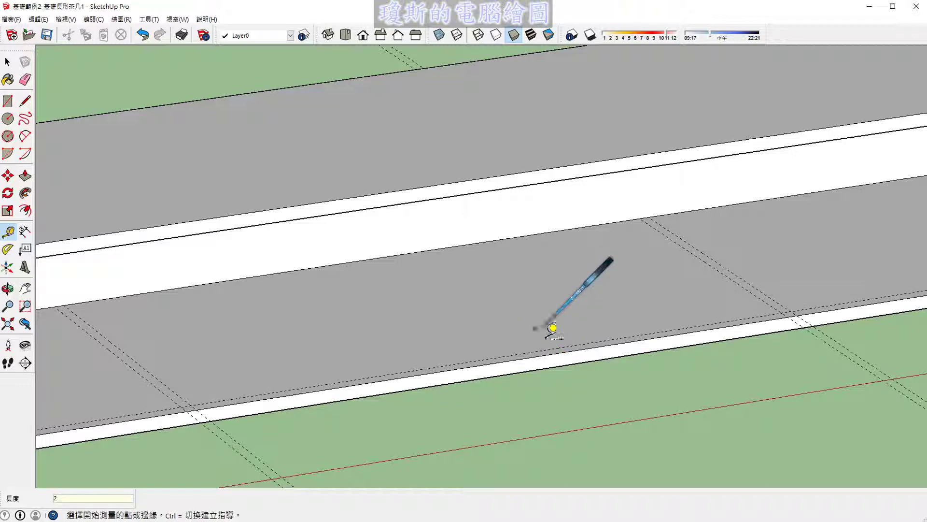
key(space)
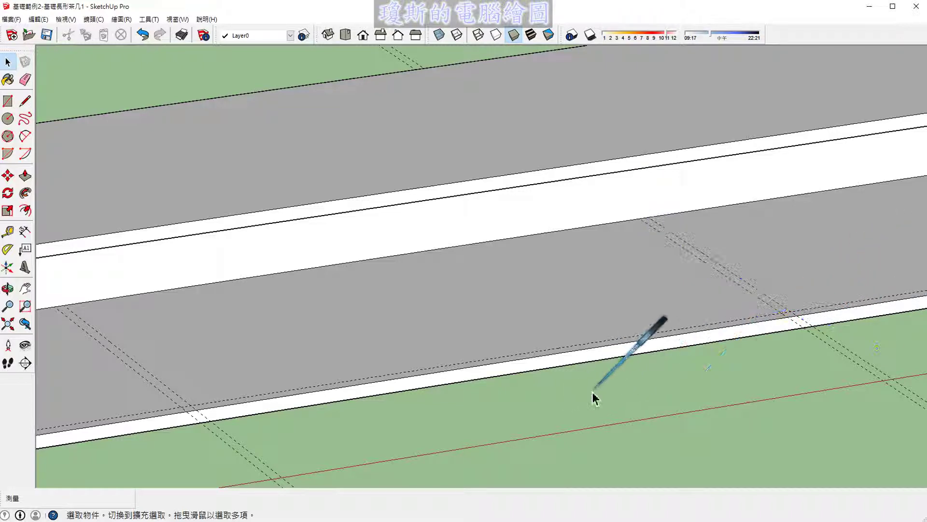
Step: Orbit to look down on the box floor and briefly select its inner floor face
mouse_move(601, 389)
middle_down()
mouse_move(563, 397)
mouse_move(397, 385)
middle_up()
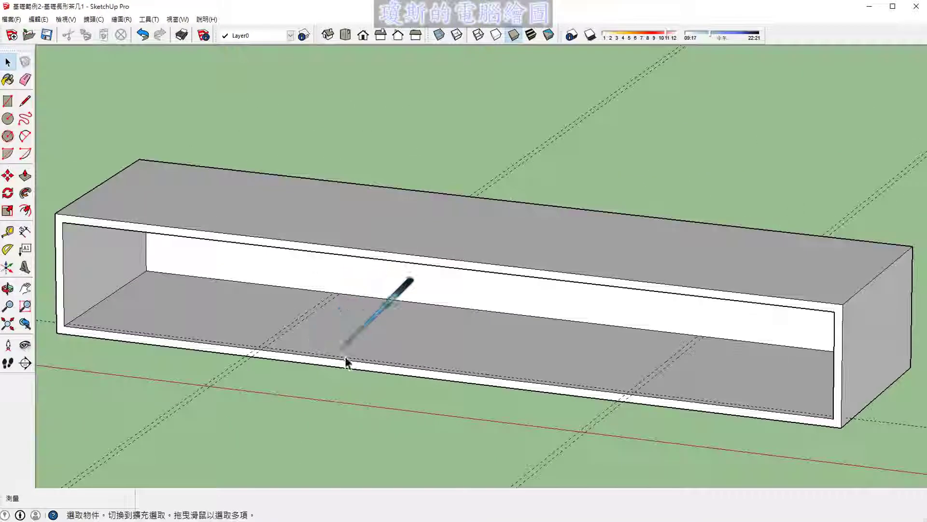
middle_drag(348, 362, 594, 383)
scroll(686, 332, up, 3)
scroll(674, 325, up, 2)
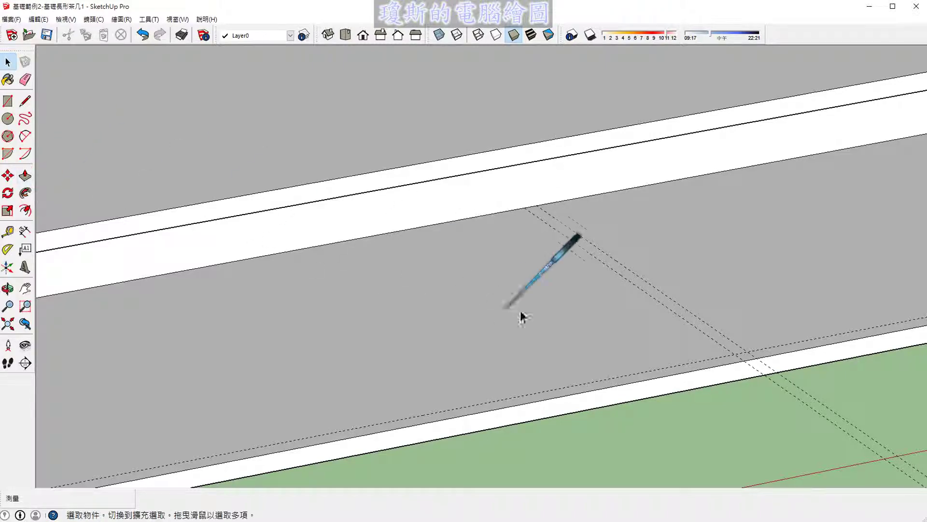
click(541, 314)
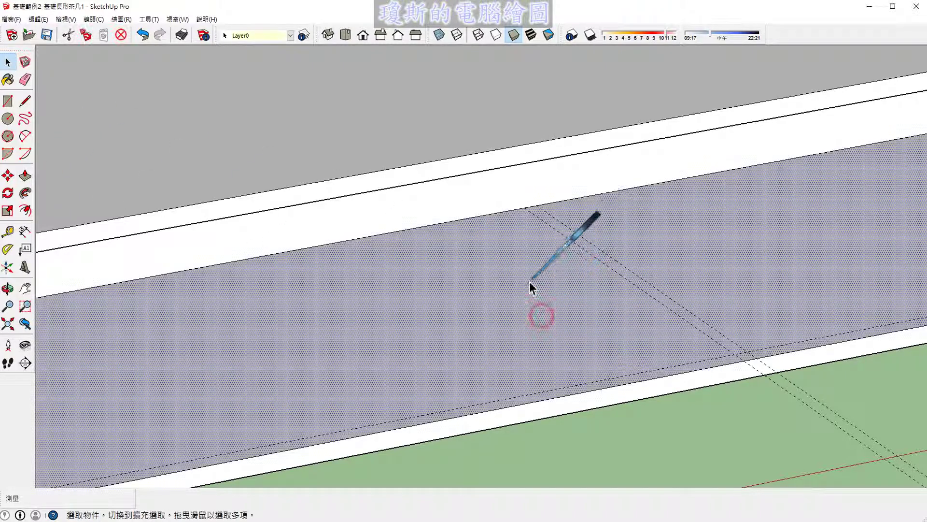
click(701, 419)
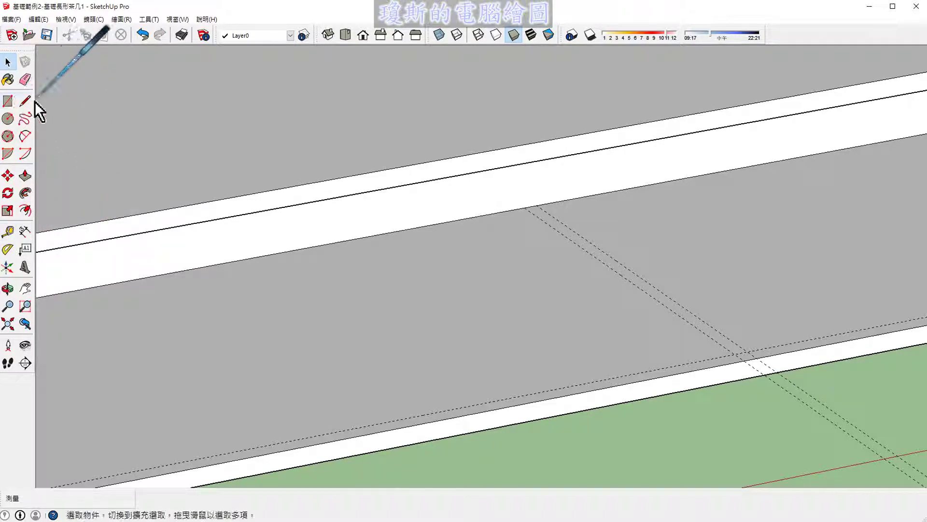
Step: Draw the first 1.5 cm × 47 cm divider footprint rectangle between the floor guide intersections
click(8, 101)
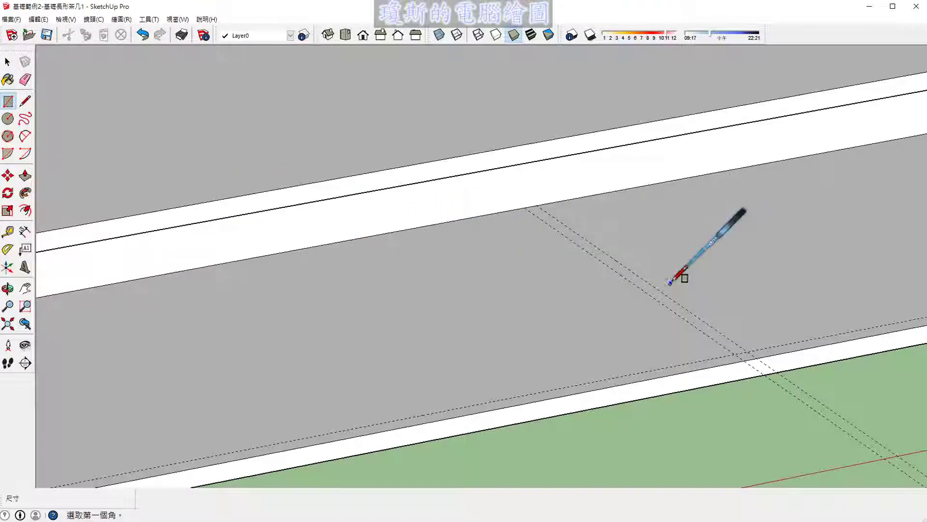
scroll(671, 283, up, 1)
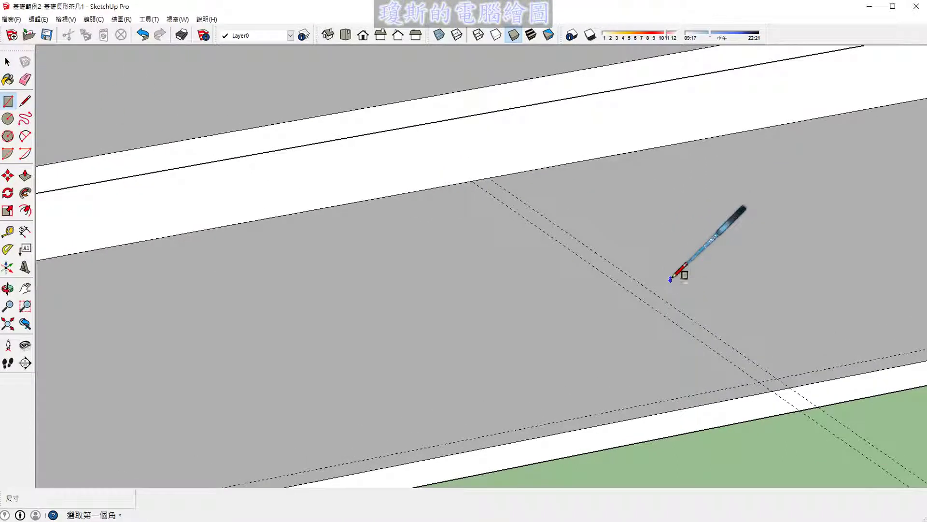
click(777, 378)
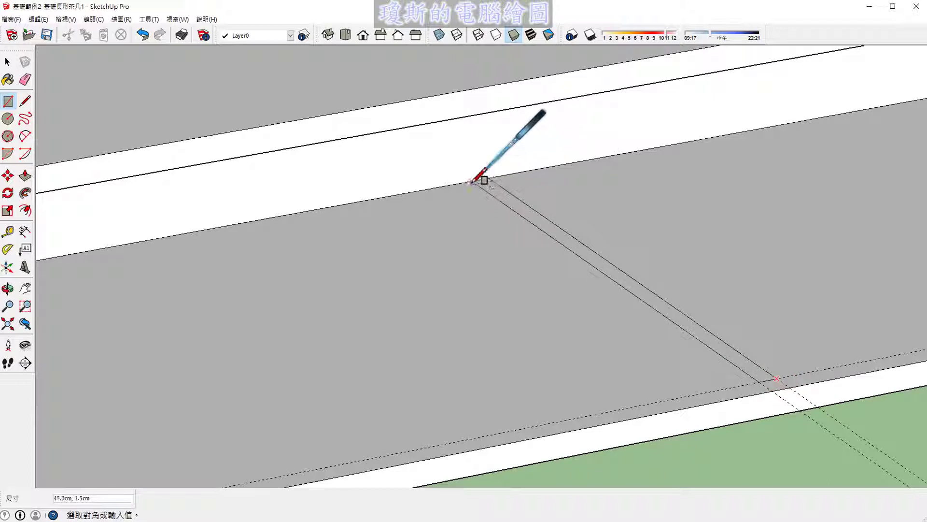
key(Escape)
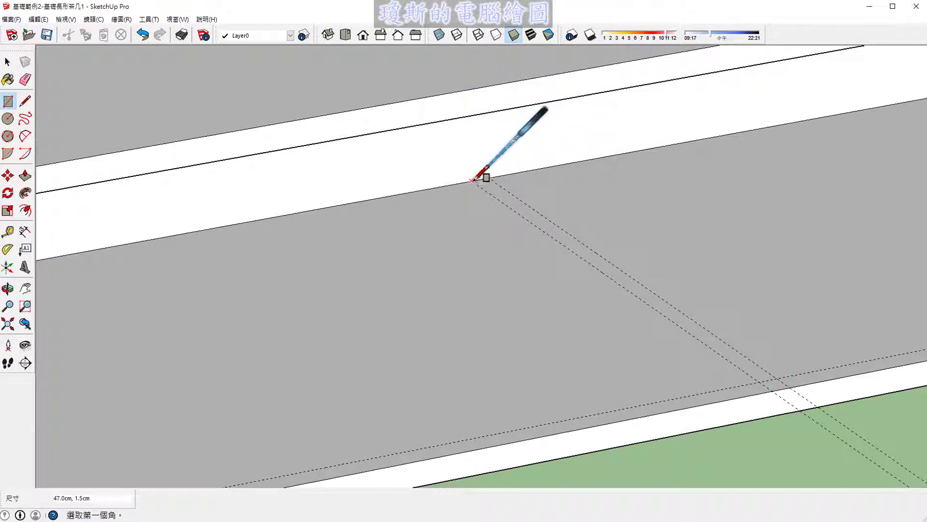
click(472, 181)
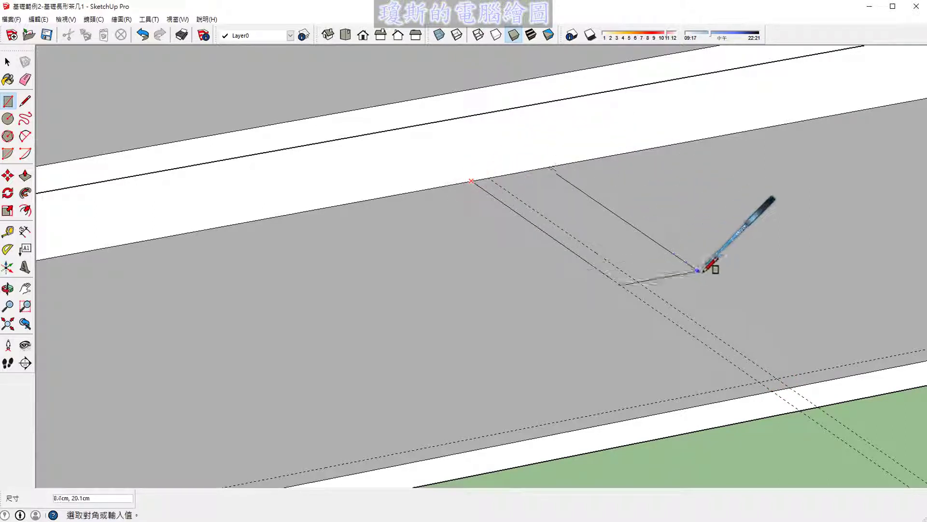
click(777, 378)
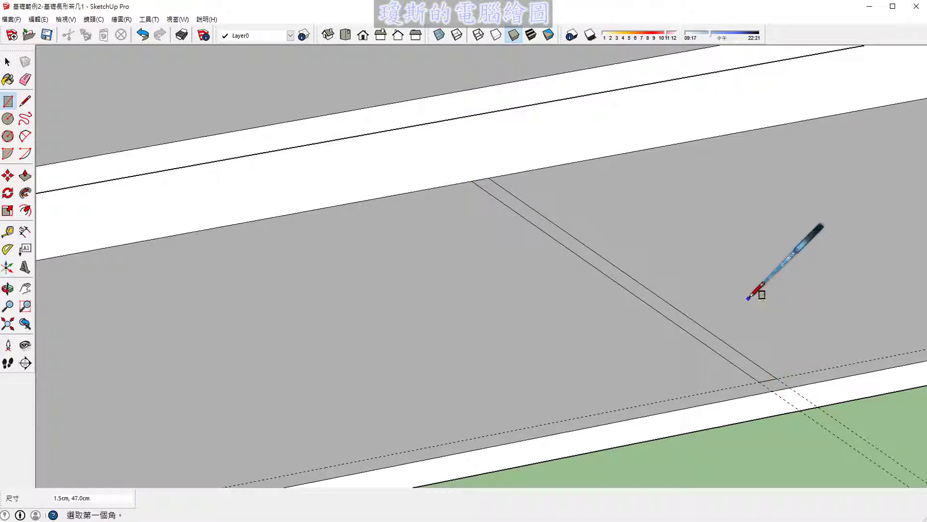
Step: Draw the second 1.5 cm × 47 cm divider footprint rectangle on the box floor
scroll(749, 298, down, 2)
scroll(730, 292, down, 2)
scroll(309, 362, up, 3)
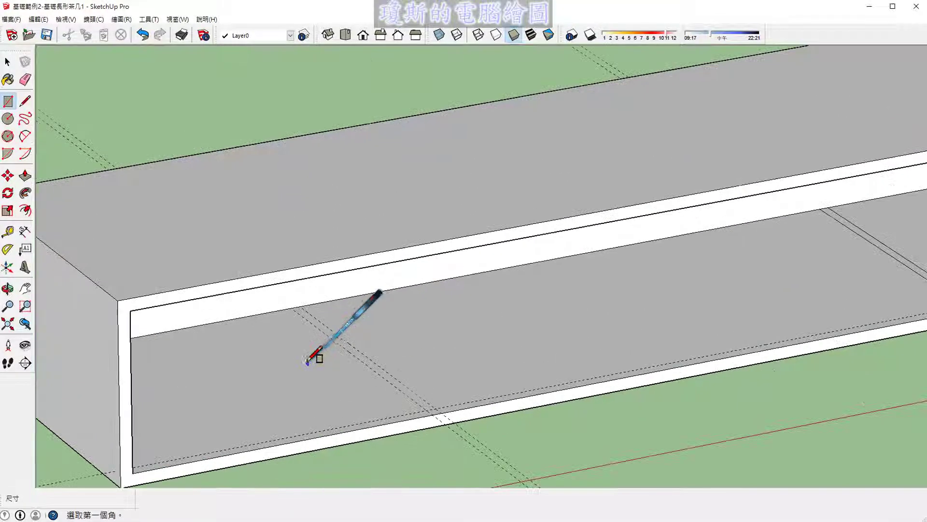
scroll(310, 363, up, 2)
scroll(320, 347, up, 2)
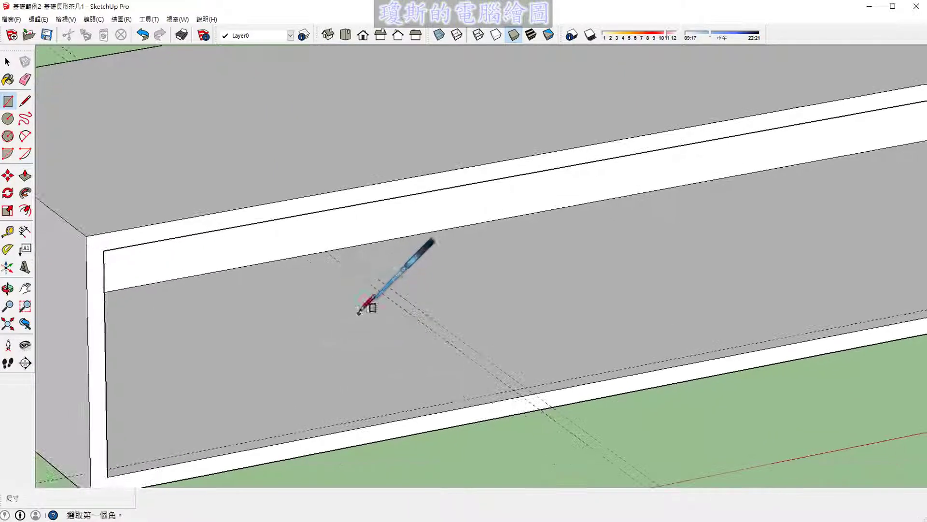
click(325, 250)
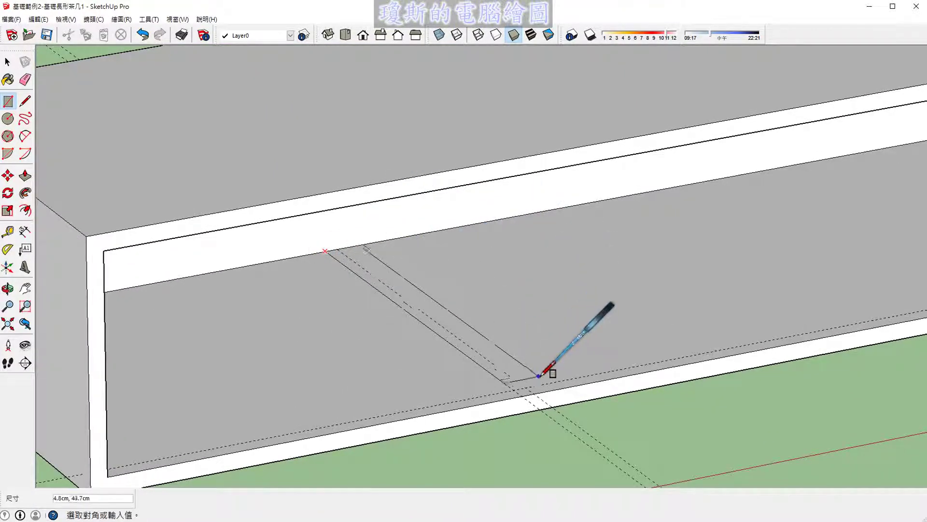
click(526, 387)
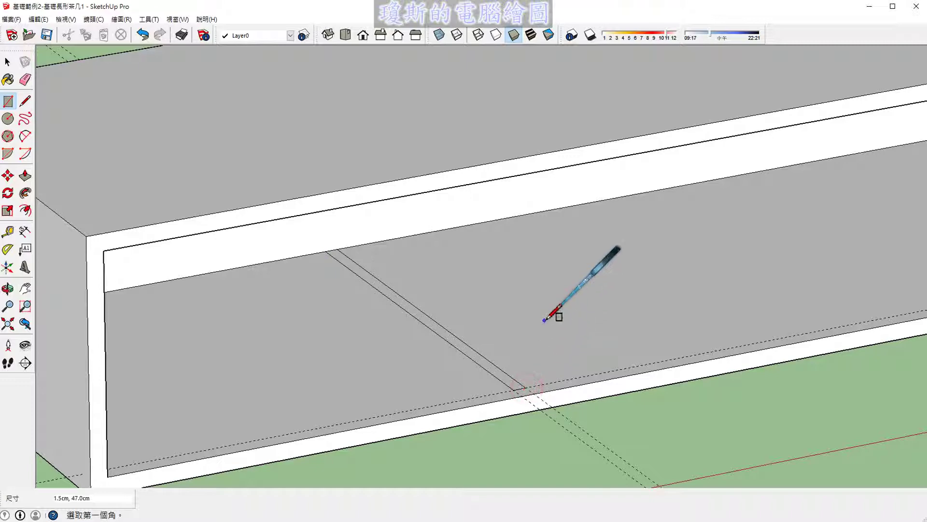
key(space)
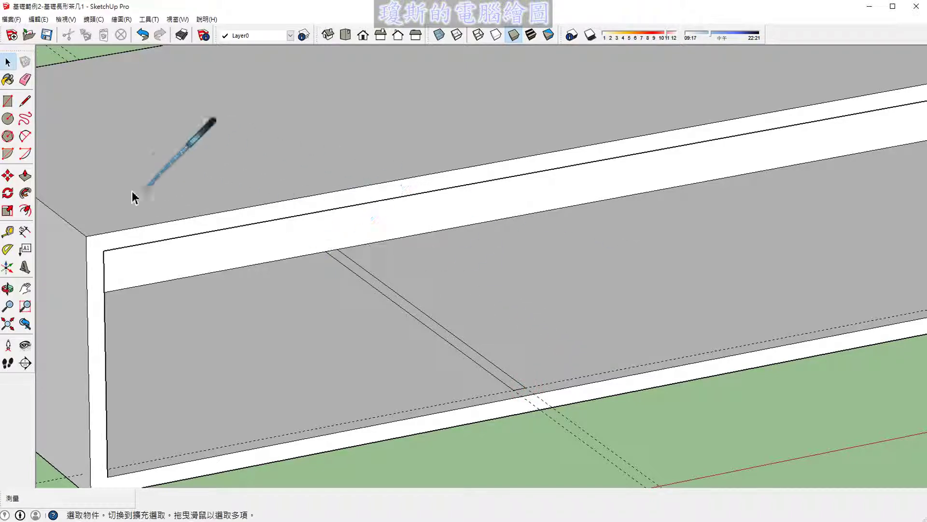
click(22, 181)
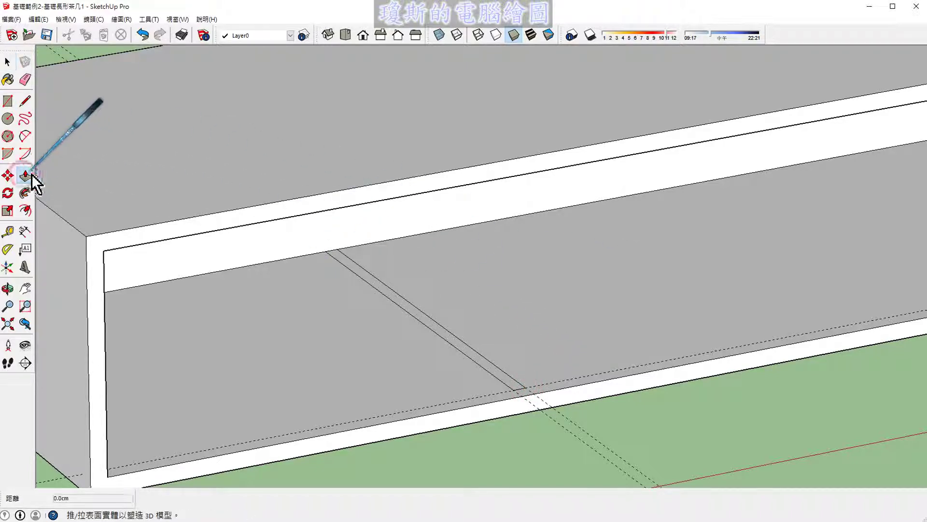
mouse_move(503, 325)
middle_down()
mouse_move(530, 325)
mouse_move(517, 377)
mouse_move(514, 331)
mouse_move(507, 337)
middle_up()
scroll(485, 392, up, 2)
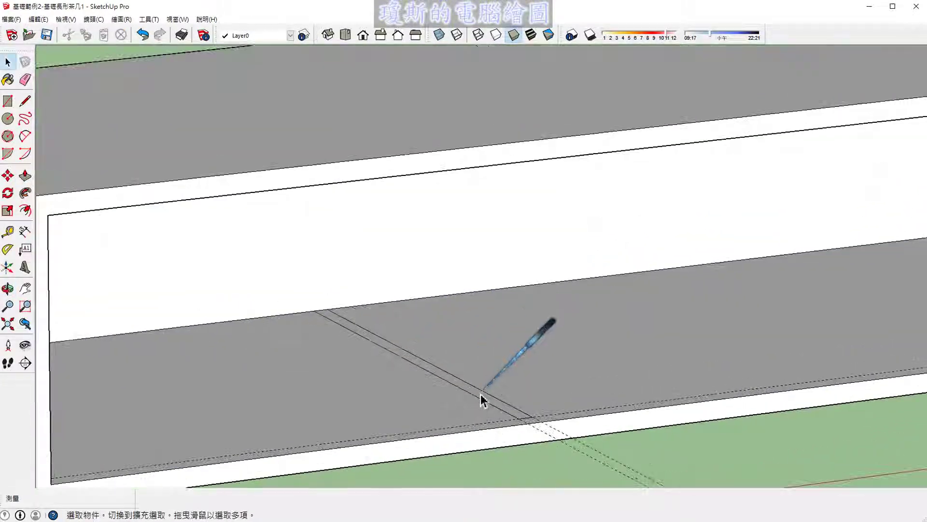
scroll(481, 398, down, 2)
scroll(493, 387, down, 2)
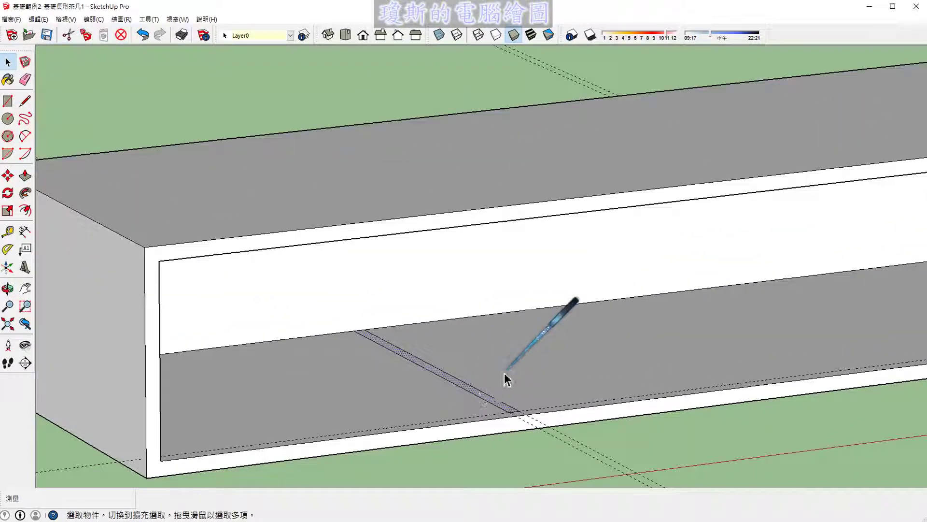
scroll(528, 379, up, 1)
scroll(565, 382, up, 1)
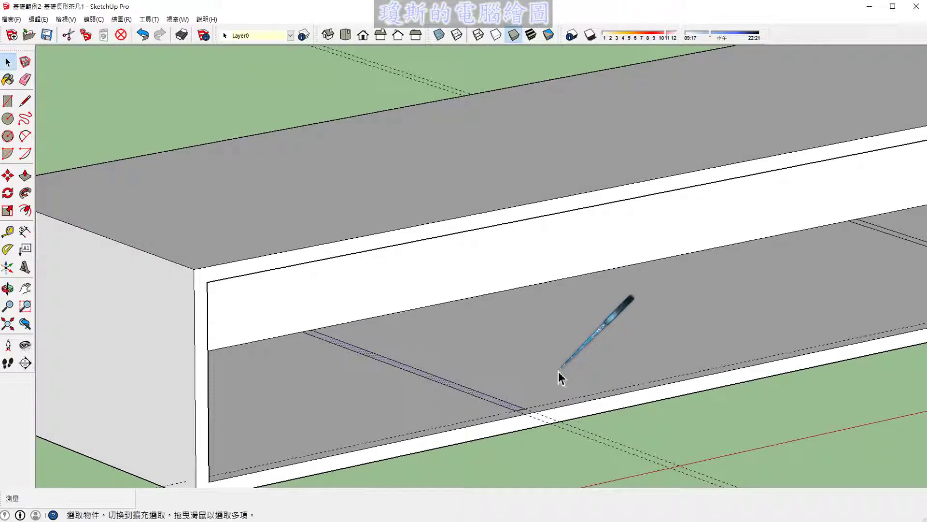
drag(522, 408, 503, 224)
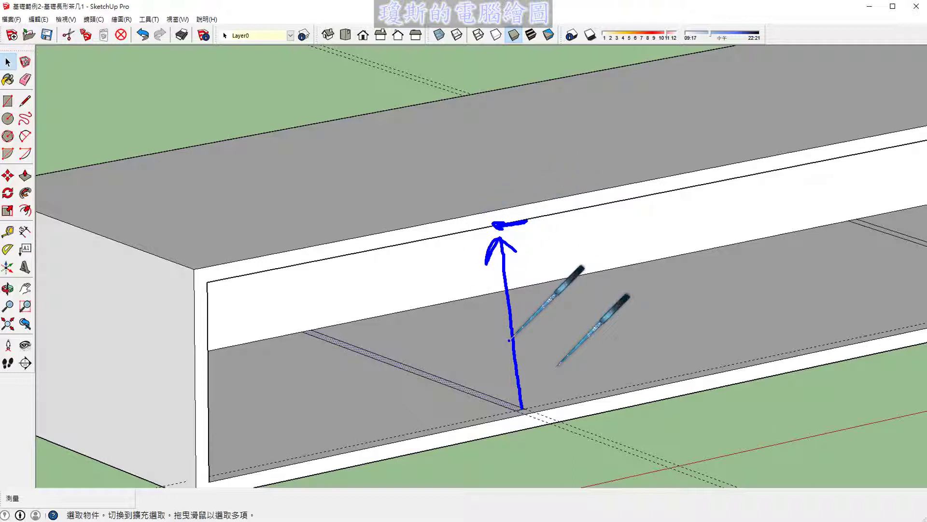
key(Escape)
scroll(424, 333, down, 1)
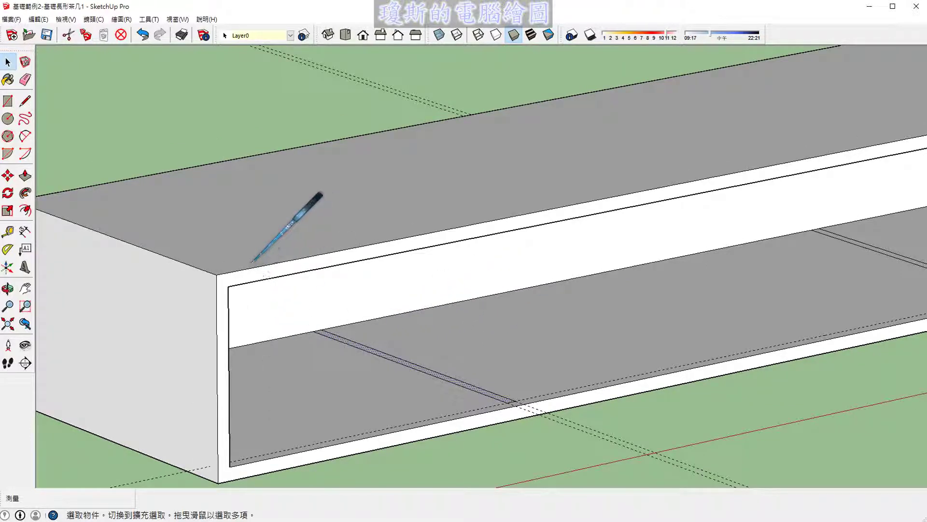
drag(218, 272, 149, 281)
drag(216, 482, 159, 490)
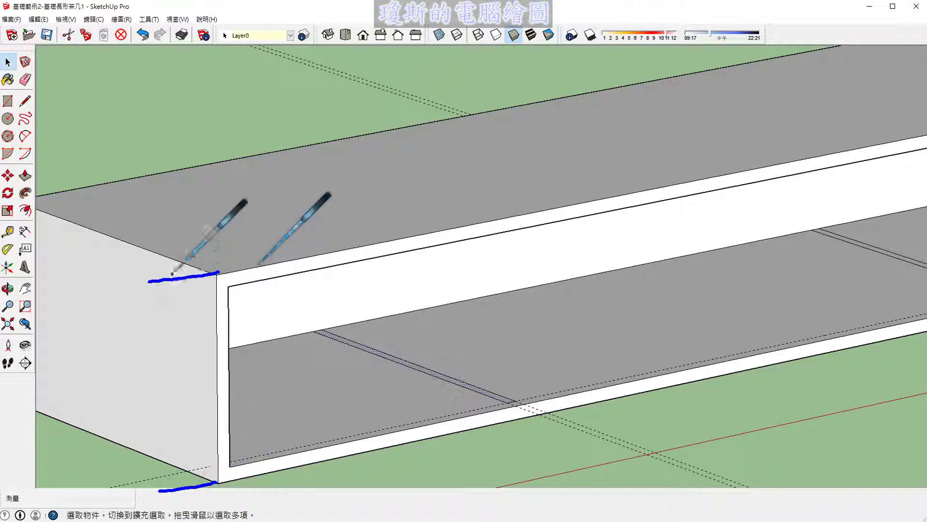
mouse_move(171, 274)
mouse_down()
mouse_move(170, 489)
mouse_move(201, 504)
mouse_move(202, 309)
mouse_up()
mouse_move(103, 333)
mouse_down()
mouse_move(121, 355)
mouse_move(94, 375)
mouse_up()
drag(145, 340, 126, 371)
drag(281, 245, 304, 265)
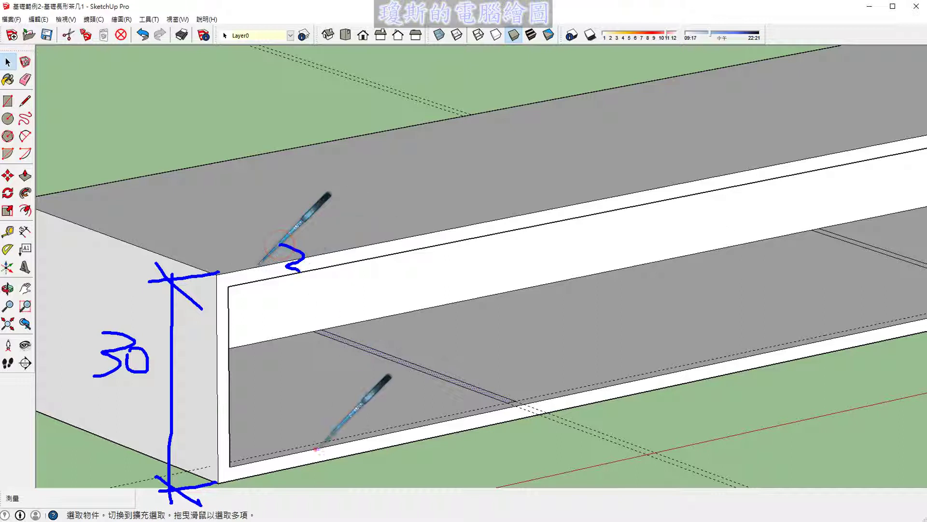
drag(317, 448, 332, 471)
mouse_move(381, 268)
mouse_down()
mouse_move(397, 400)
mouse_move(374, 397)
mouse_move(405, 428)
mouse_up()
mouse_move(360, 304)
mouse_down()
mouse_move(382, 257)
mouse_move(483, 333)
mouse_up()
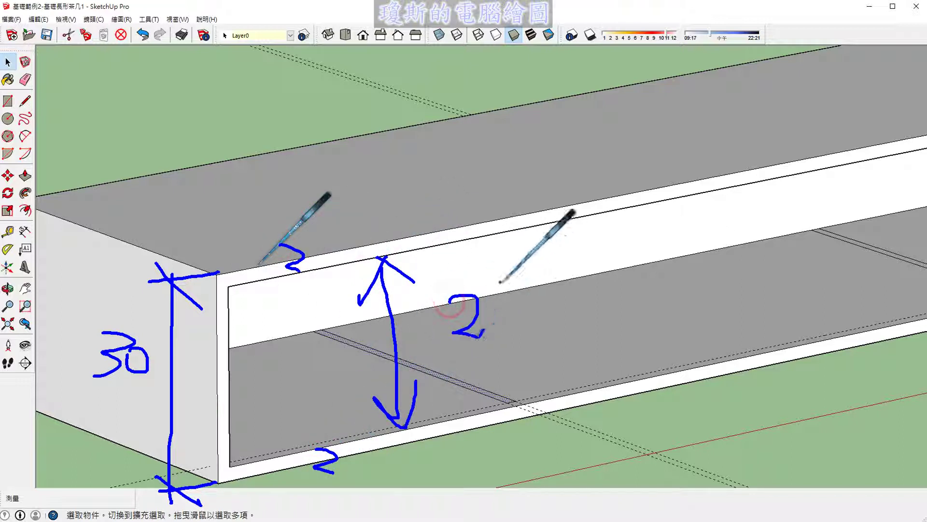
drag(500, 274, 488, 322)
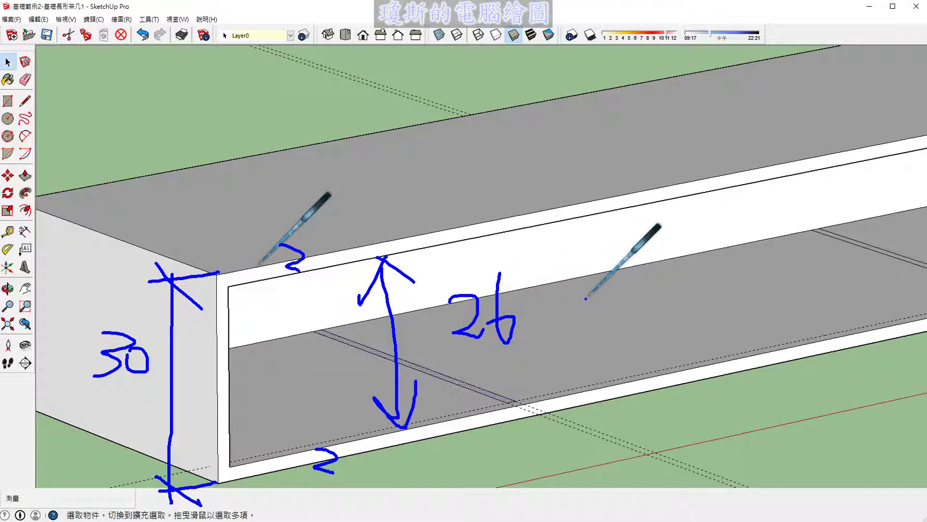
Step: Pull the first floor strip up 26 cm into a vertical partition
key(Escape)
scroll(323, 346, up, 3)
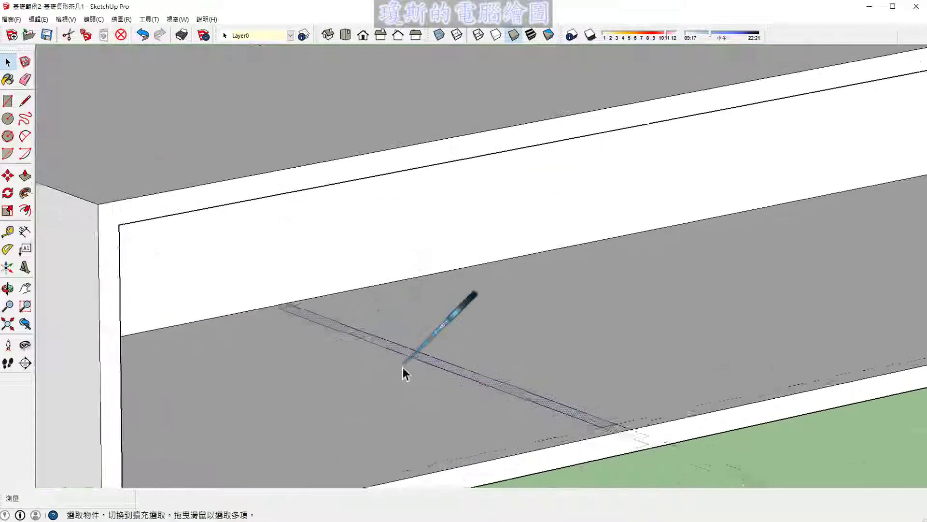
scroll(404, 373, up, 2)
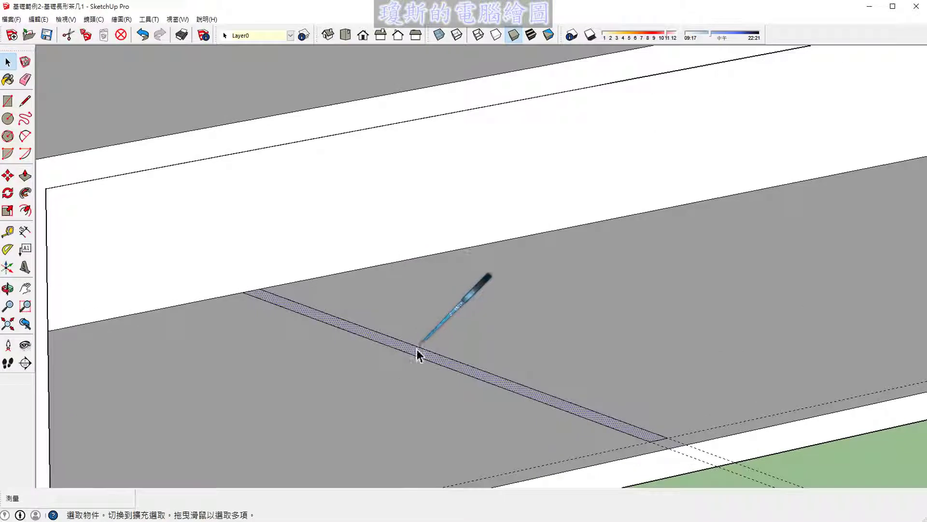
click(26, 178)
scroll(513, 379, up, 2)
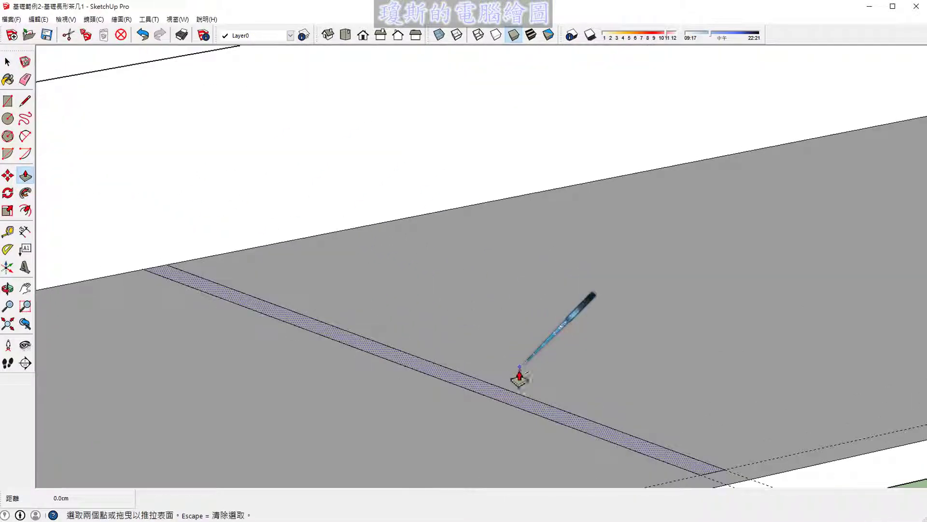
click(516, 408)
scroll(515, 401, down, 3)
scroll(522, 338, up, 2)
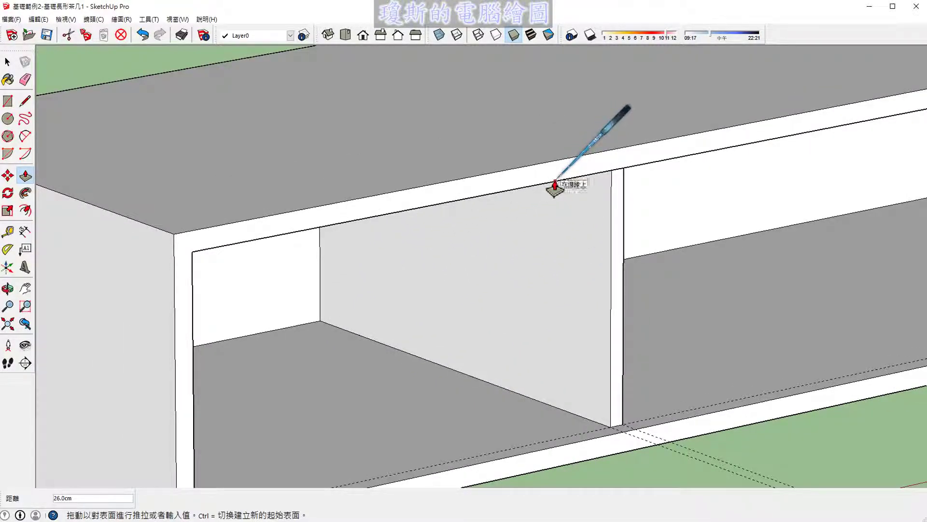
click(555, 185)
Step: Raise the second floor strip to the same 26 cm height with Push/Pull
mouse_move(621, 327)
middle_down()
mouse_move(608, 229)
mouse_move(598, 369)
mouse_move(715, 378)
mouse_move(769, 306)
mouse_move(424, 393)
middle_up()
scroll(704, 356, up, 3)
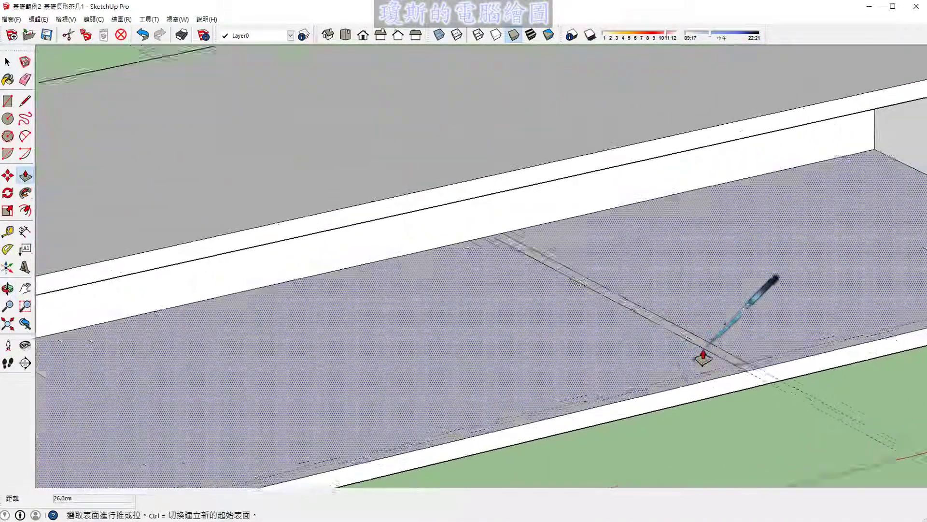
scroll(703, 349, up, 2)
scroll(703, 349, up, 2)
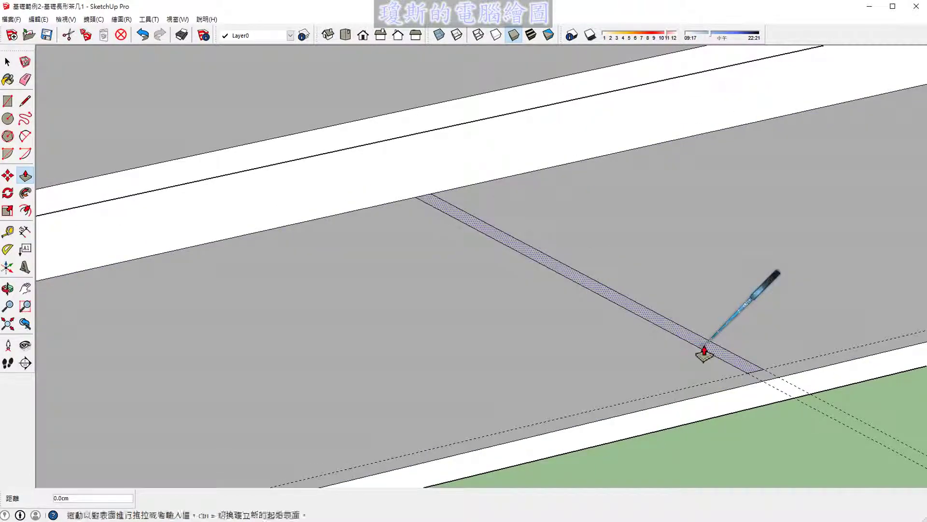
double_click(704, 351)
scroll(704, 348, down, 3)
scroll(705, 339, down, 2)
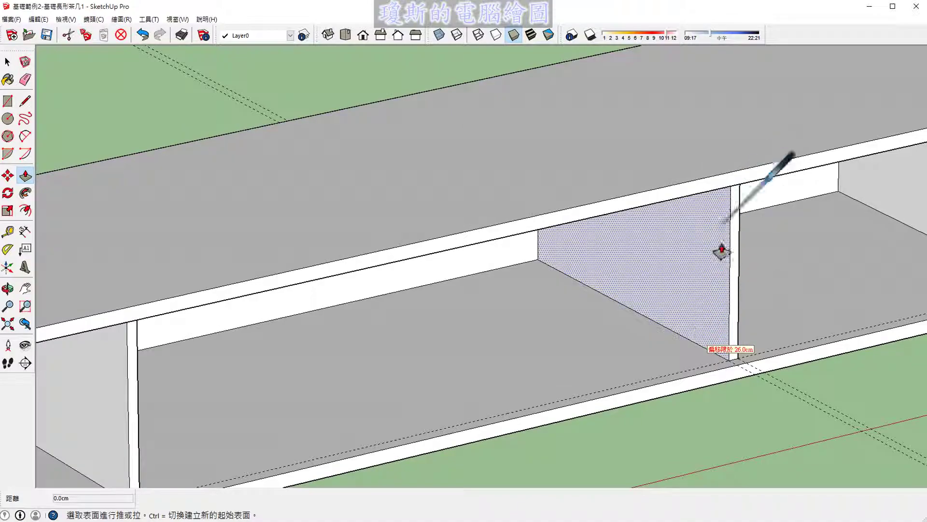
Step: Orbit around the new partition and mark the 2 cm top panel above it
middle_drag(725, 404, 735, 93)
scroll(730, 104, up, 2)
scroll(730, 99, up, 3)
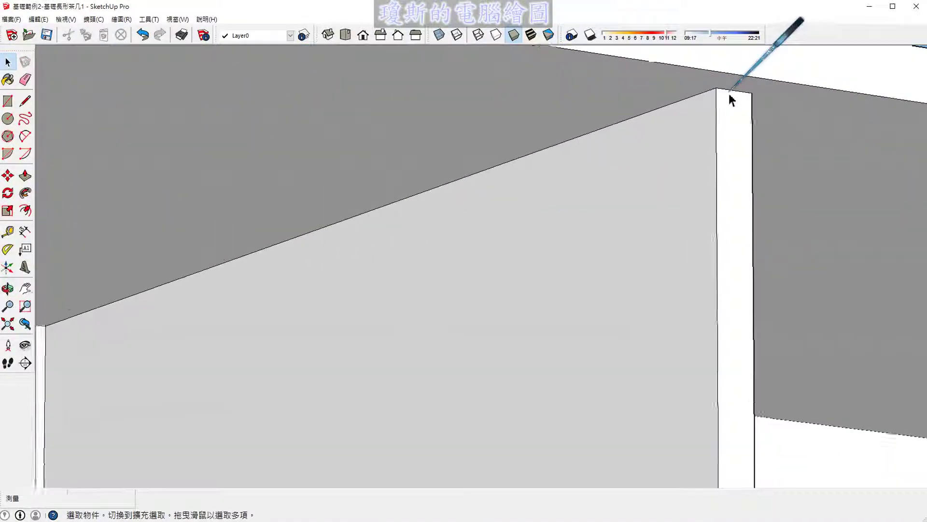
drag(729, 69, 739, 87)
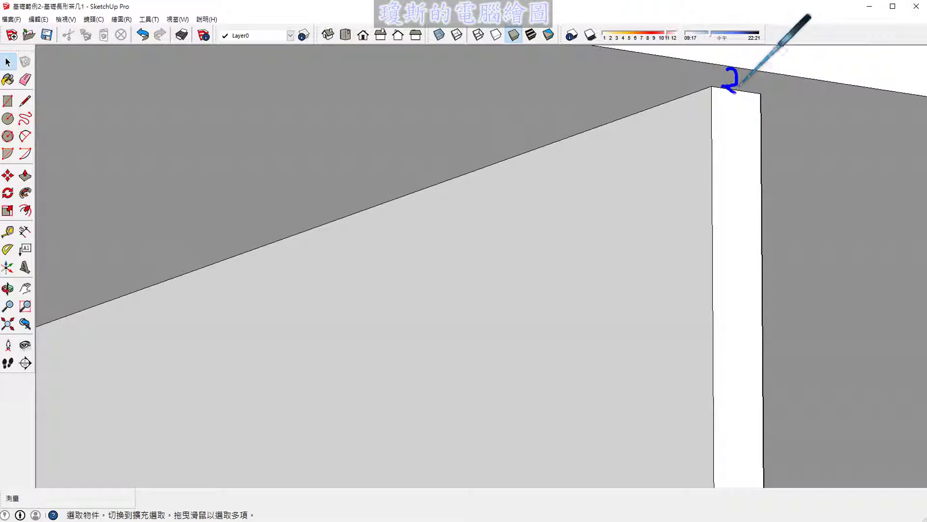
scroll(698, 224, down, 3)
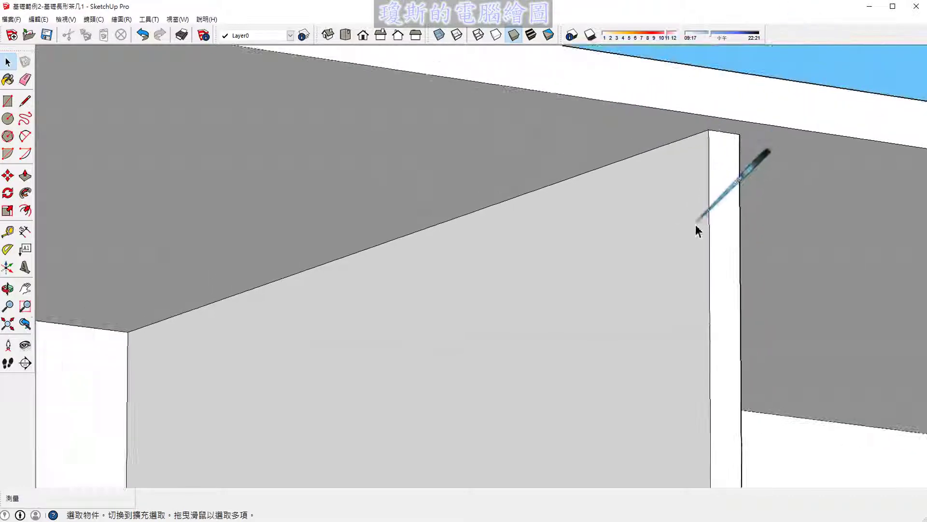
scroll(689, 242, down, 2)
scroll(685, 261, down, 2)
scroll(672, 276, down, 2)
Step: Erase the dashed construction guide lines from the cabinet
scroll(673, 275, down, 1)
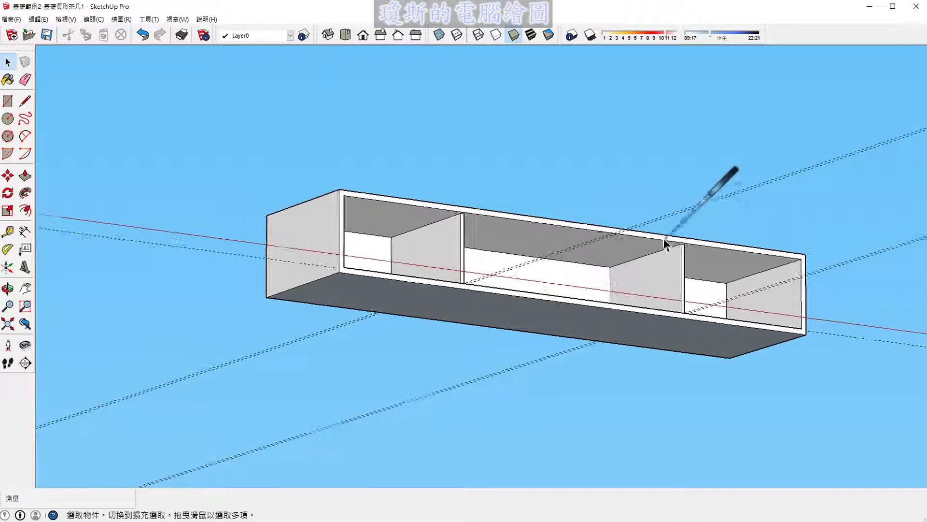
mouse_move(666, 245)
middle_down()
mouse_move(596, 327)
mouse_move(507, 375)
mouse_move(445, 377)
middle_up()
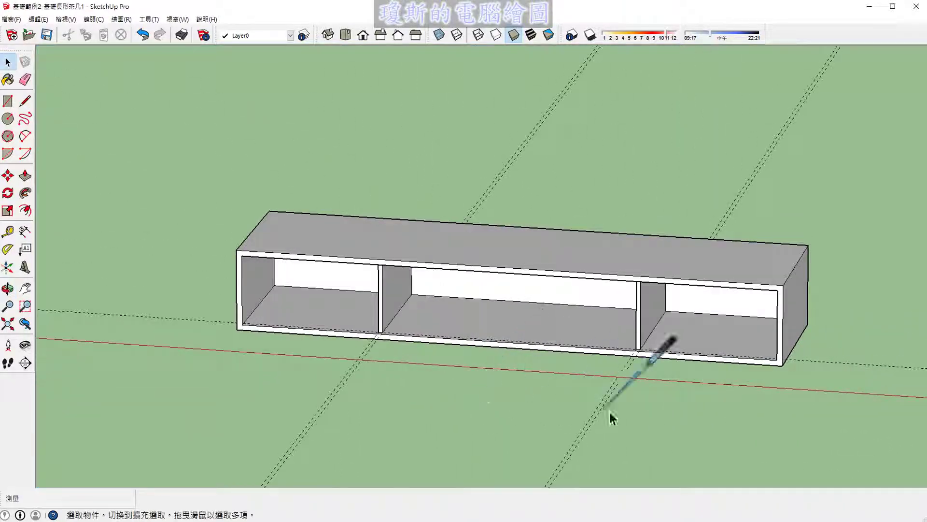
scroll(627, 406, down, 2)
click(826, 380)
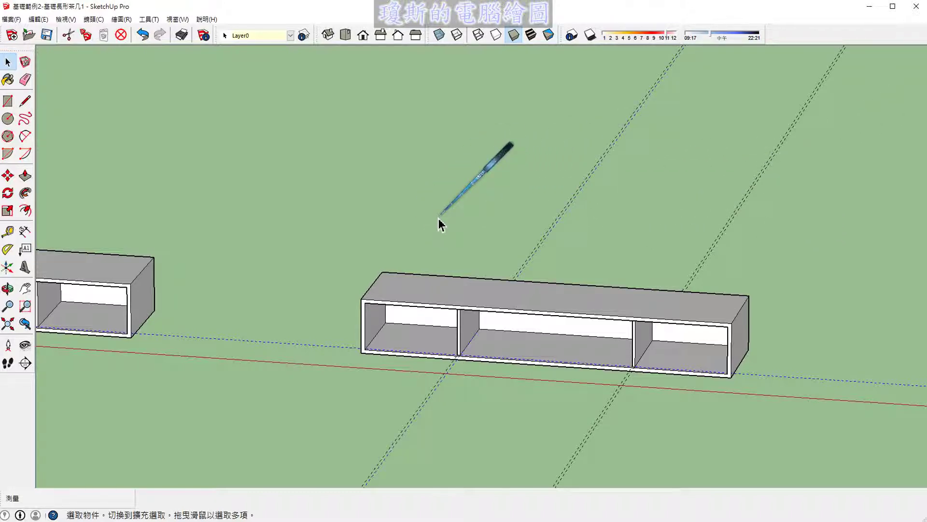
click(719, 235)
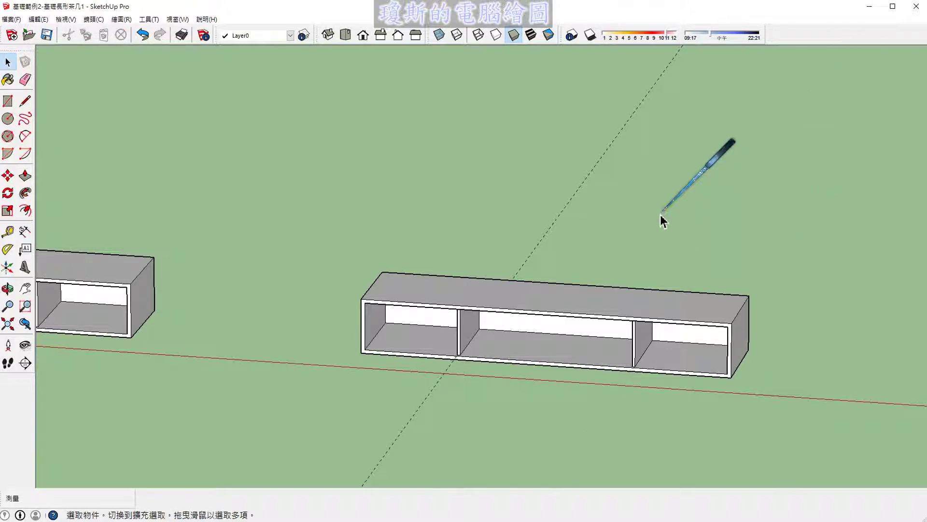
key(Delete)
click(565, 201)
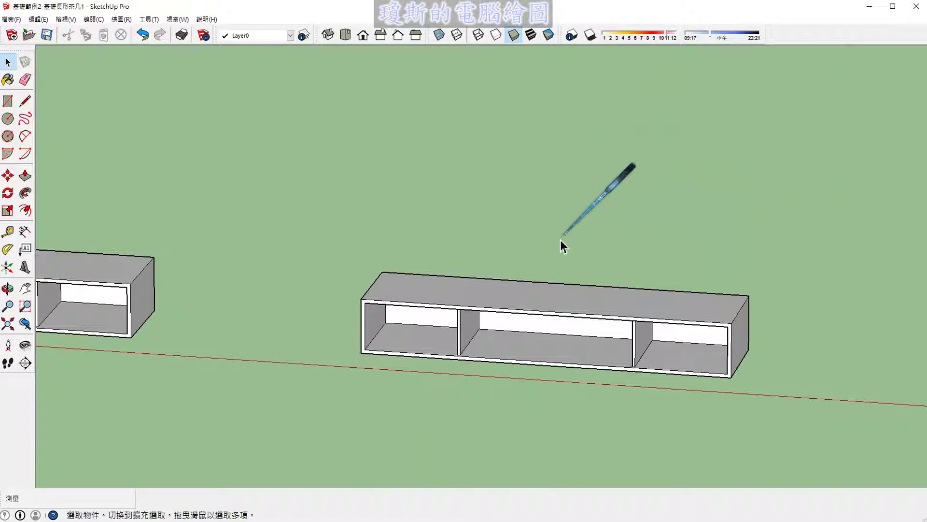
Step: Orbit and pan to show the cabinet beside the coffee table and second cabinet
scroll(563, 247, down, 3)
middle_drag(486, 314, 414, 348)
shift+middle_drag(362, 327, 543, 365)
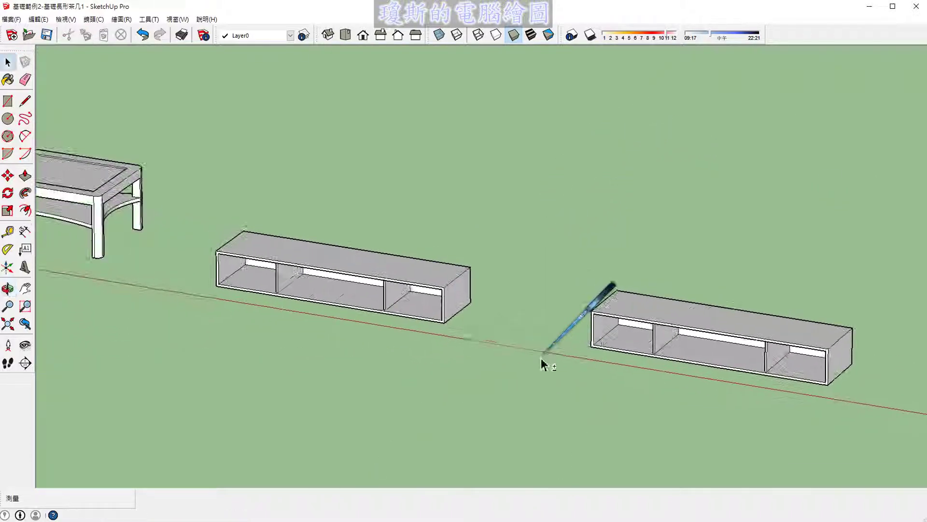
scroll(343, 310, up, 2)
scroll(315, 355, up, 2)
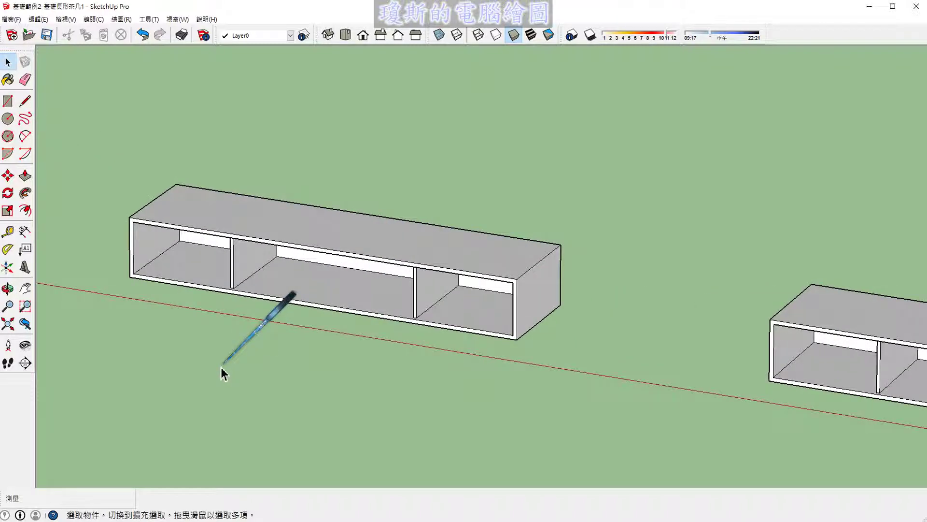